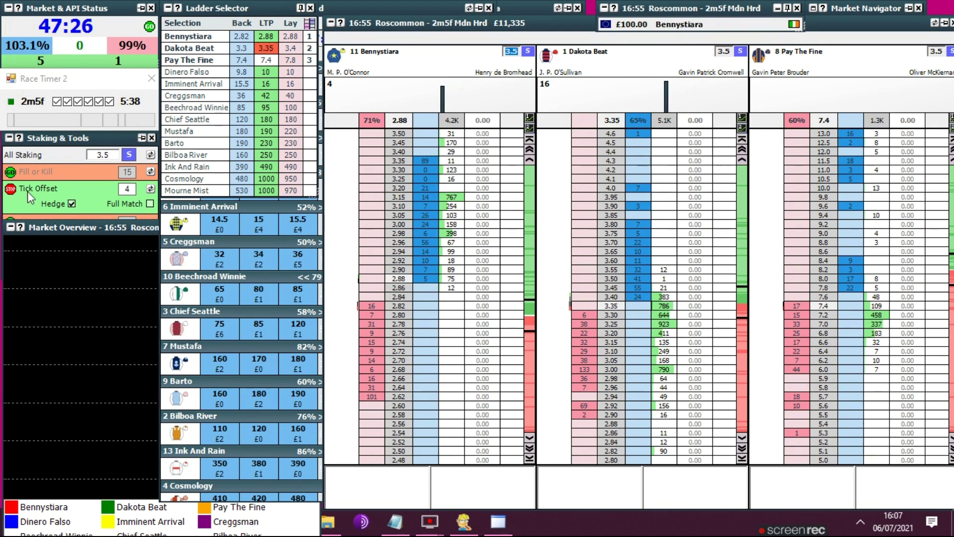
# Step: Reveal the Stop Loss settings and view the Tick Offset list without changing it
pyautogui.click(58, 141)
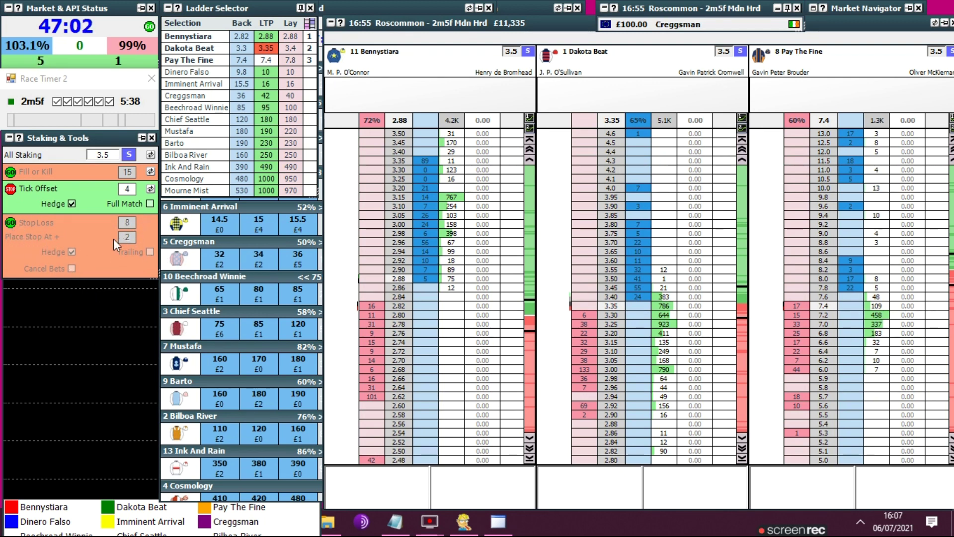
pyautogui.click(131, 190)
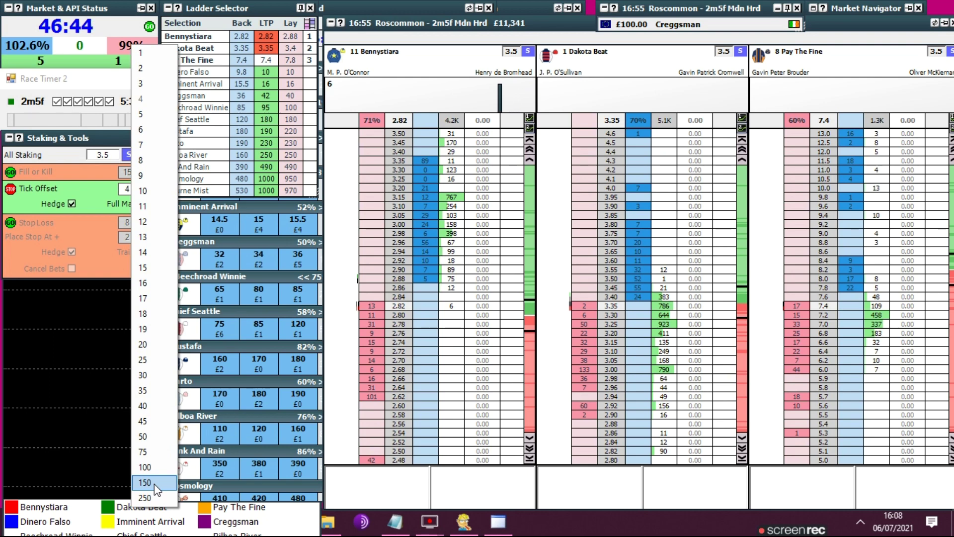
pyautogui.click(76, 334)
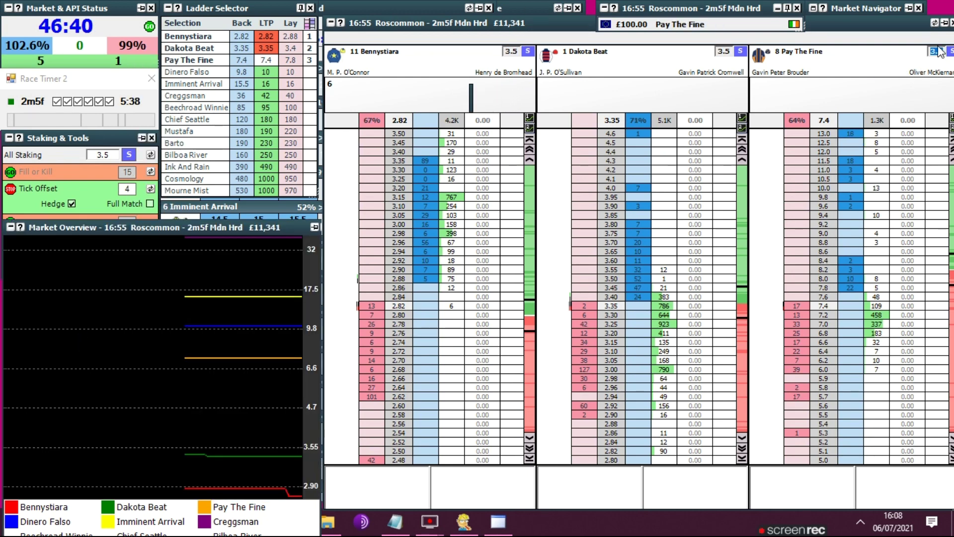
# Step: Close the ladder window, confirm exiting Geeks Toy, and close the Race Timer 2 window
pyautogui.click(777, 8)
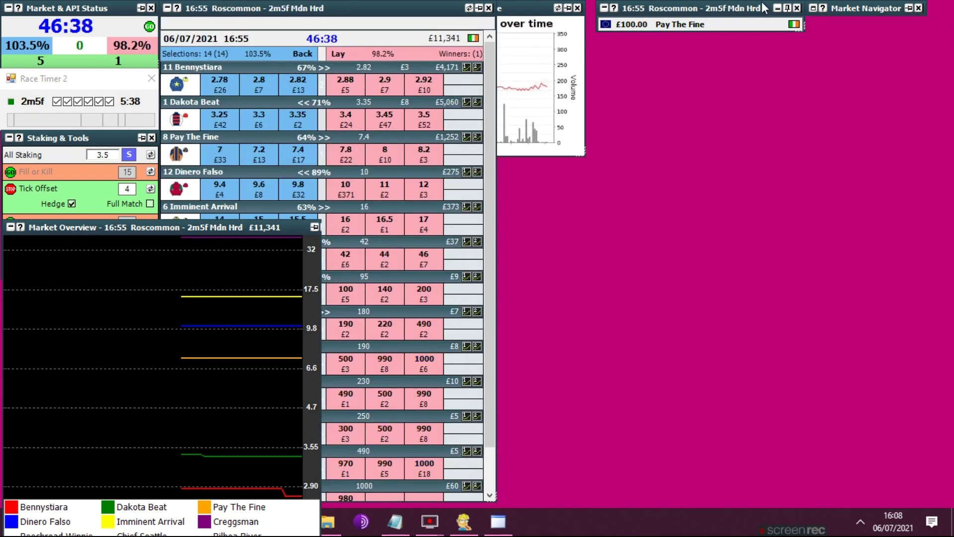
pyautogui.click(797, 8)
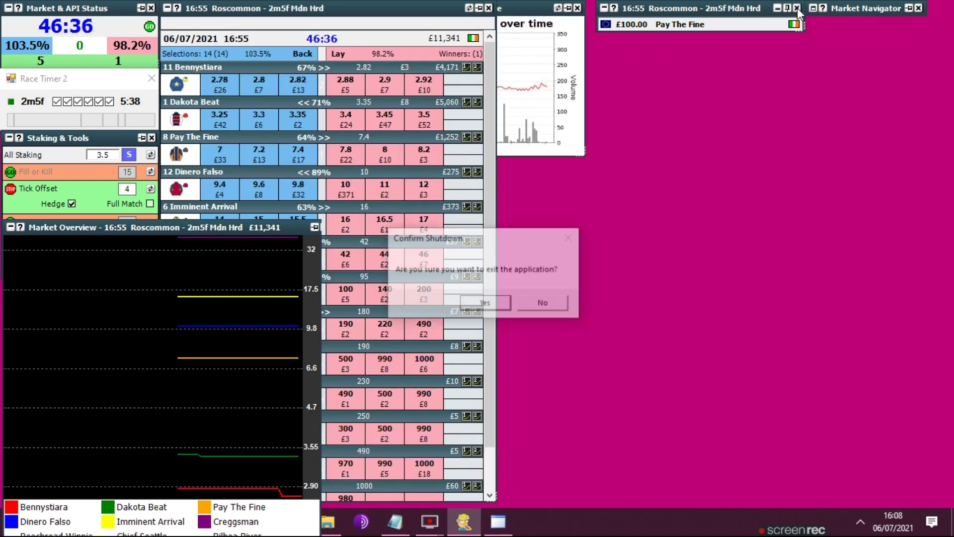
pyautogui.click(486, 303)
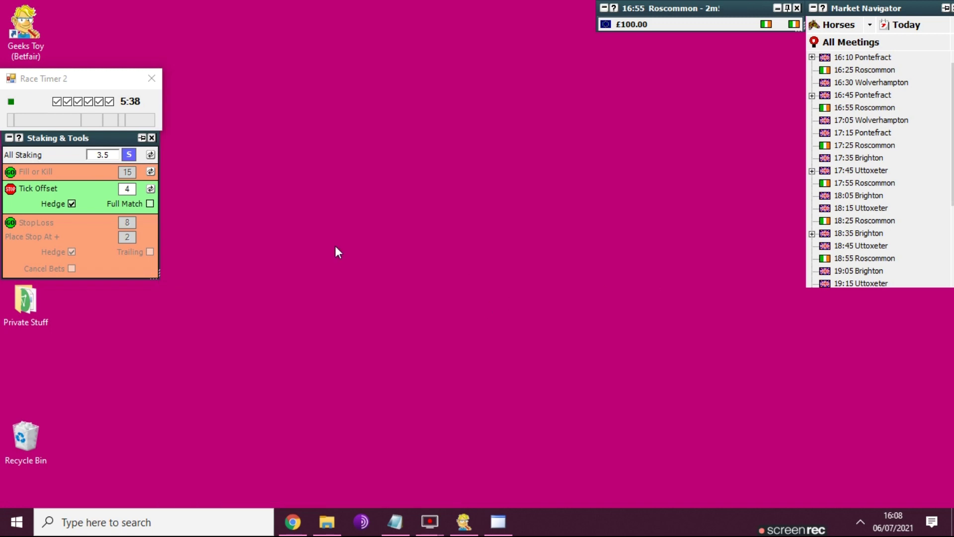
pyautogui.click(152, 78)
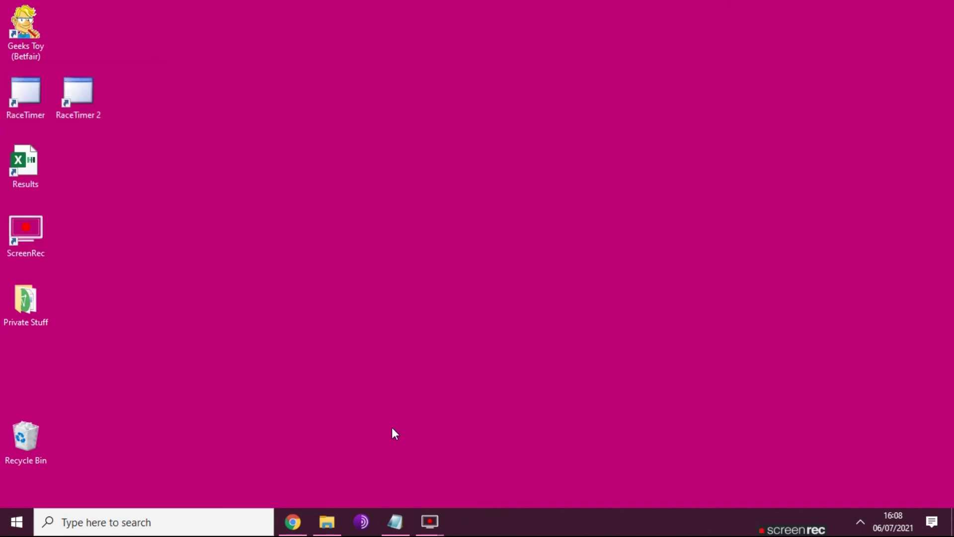
# Step: Restore the Tick Hack notes, select the BetToolsDropListOptions.xml file name, and stretch Notepad to full height
pyautogui.click(395, 522)
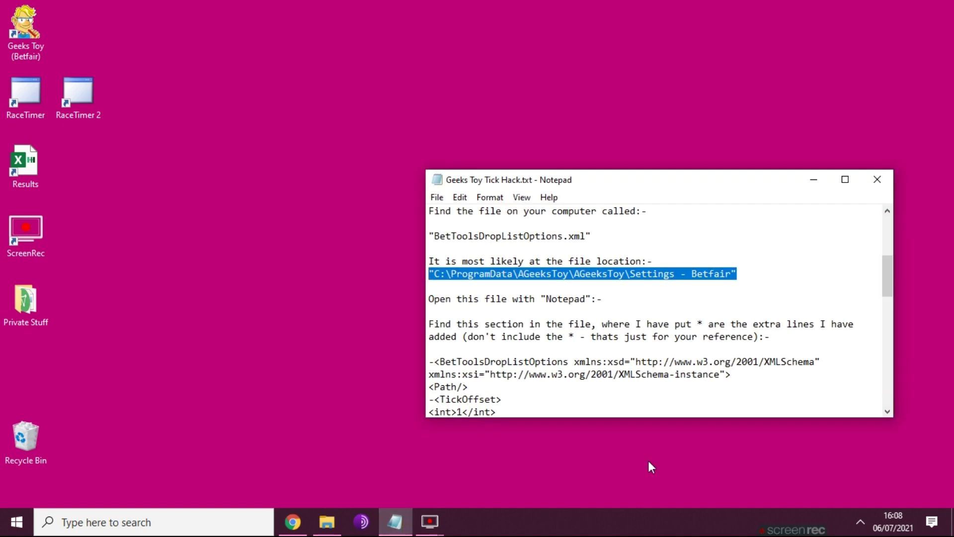
pyautogui.scroll(-2, 547, 345)
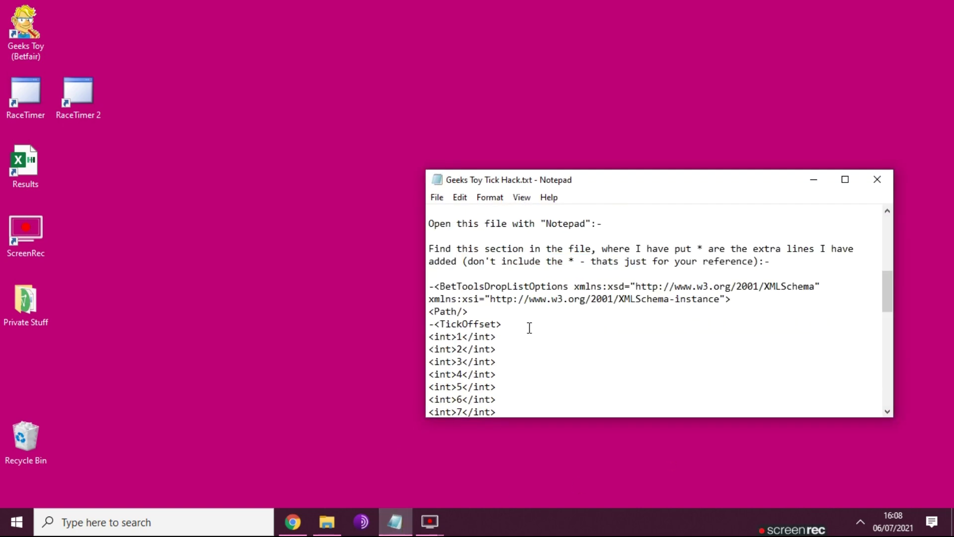
pyautogui.scroll(-3, 530, 328)
pyautogui.scroll(7, 529, 328)
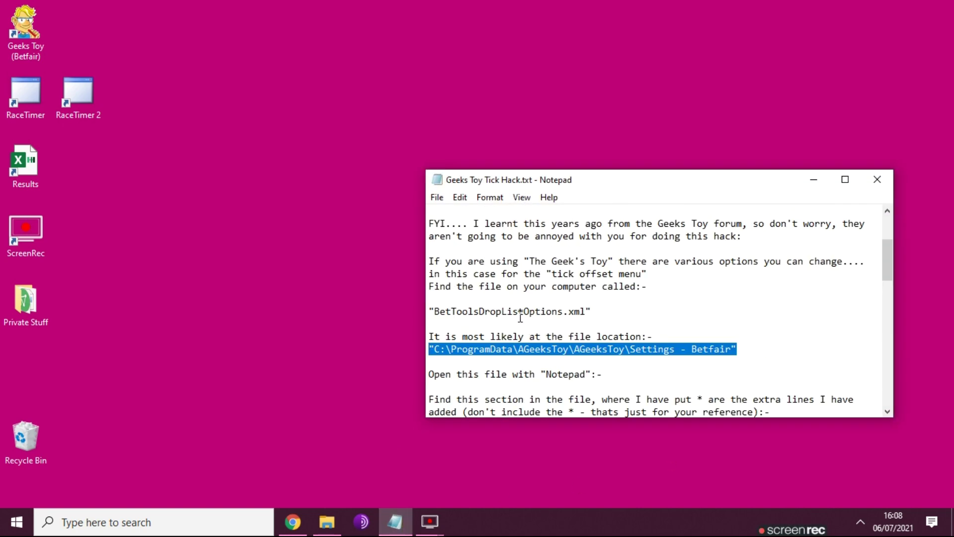
pyautogui.moveTo(435, 311); pyautogui.dragTo(587, 313)
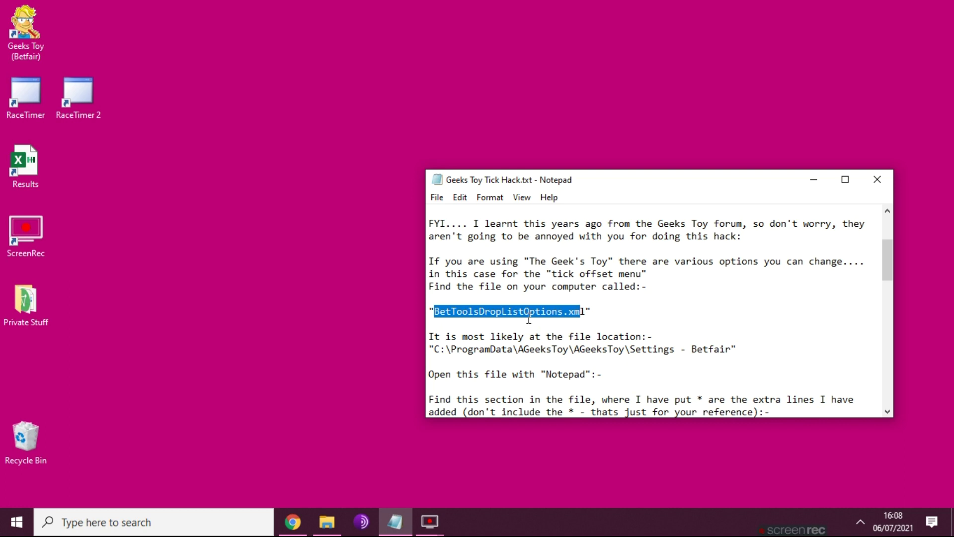
pyautogui.click(622, 322)
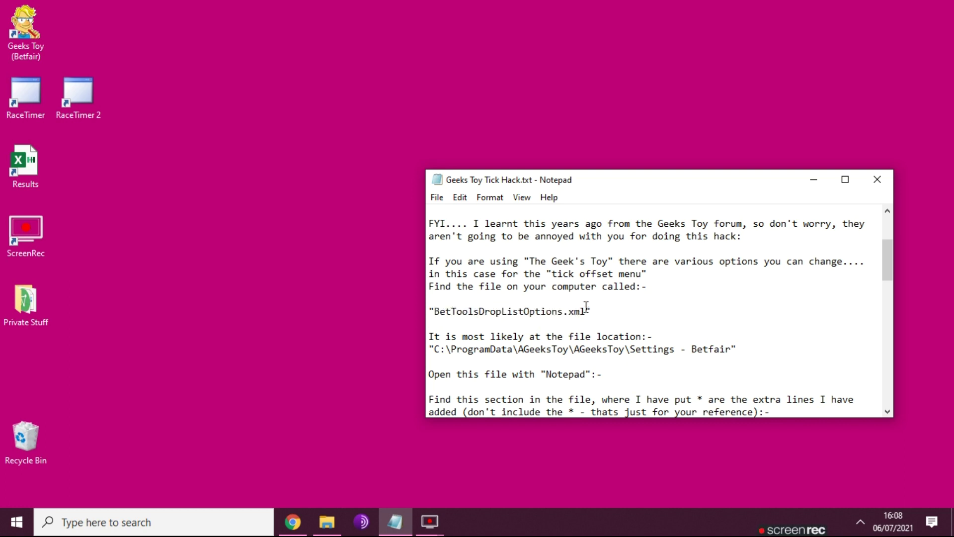
pyautogui.moveTo(586, 306); pyautogui.dragTo(435, 312)
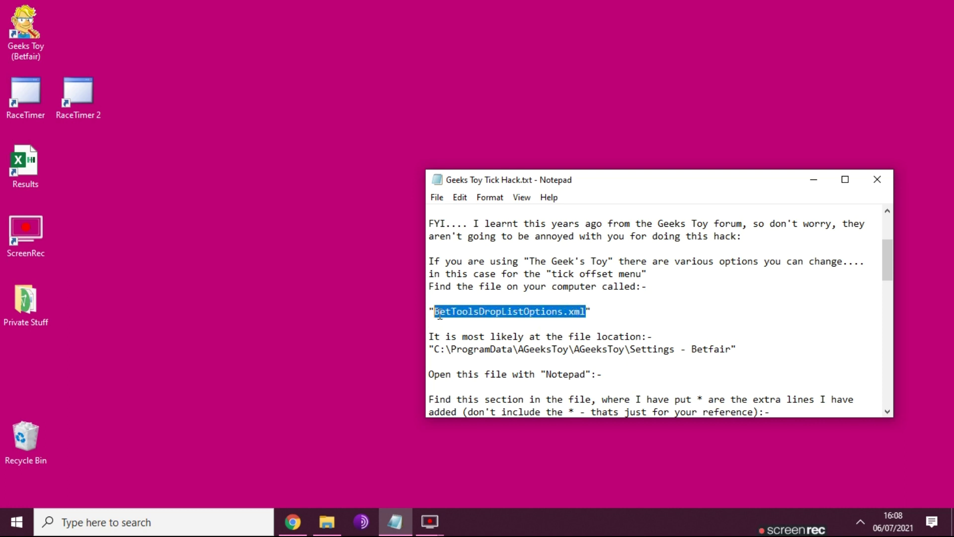
pyautogui.moveTo(697, 169); pyautogui.dragTo(698, 1)
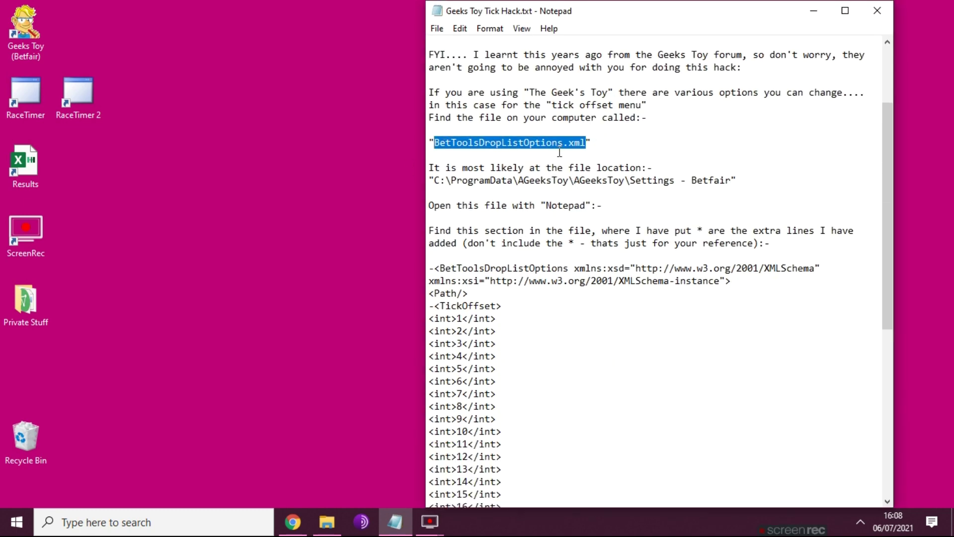
# Step: Open a new File Explorer window at Quick access from the taskbar jump list
pyautogui.click(332, 531)
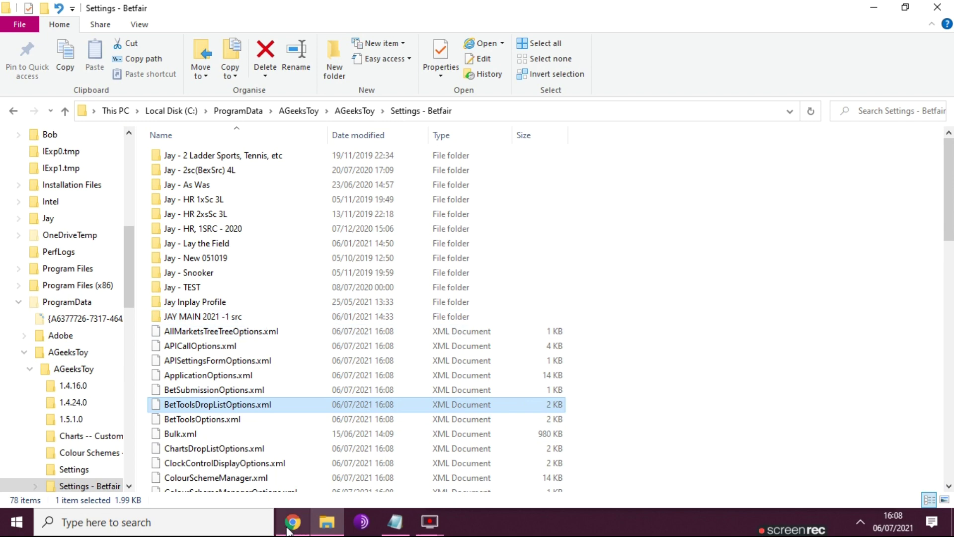
pyautogui.click(330, 526)
pyautogui.rightClick(337, 526)
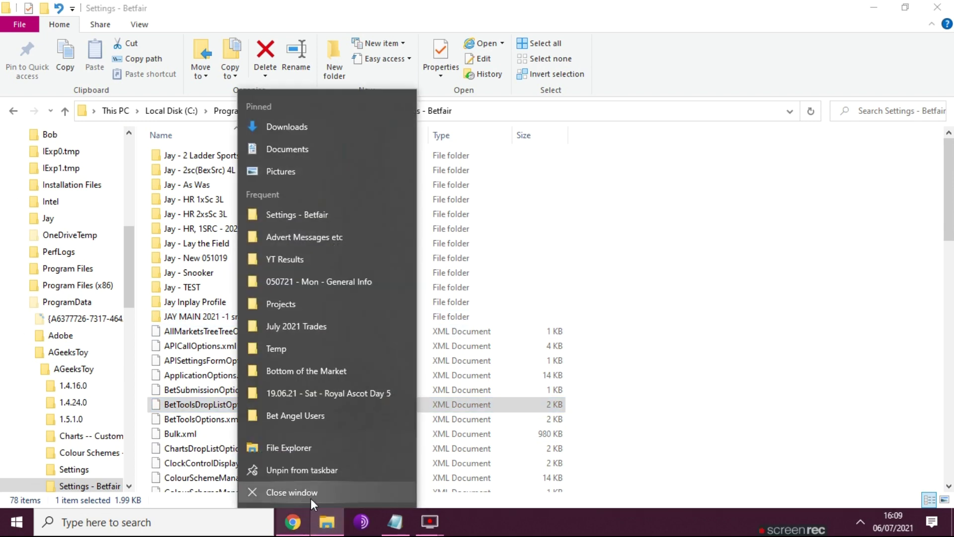
pyautogui.click(284, 449)
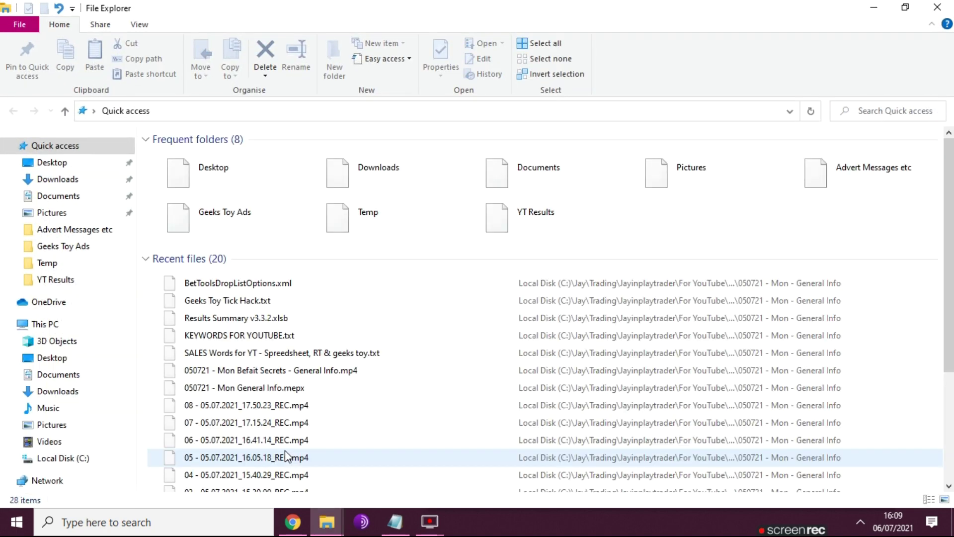
pyautogui.click(70, 463)
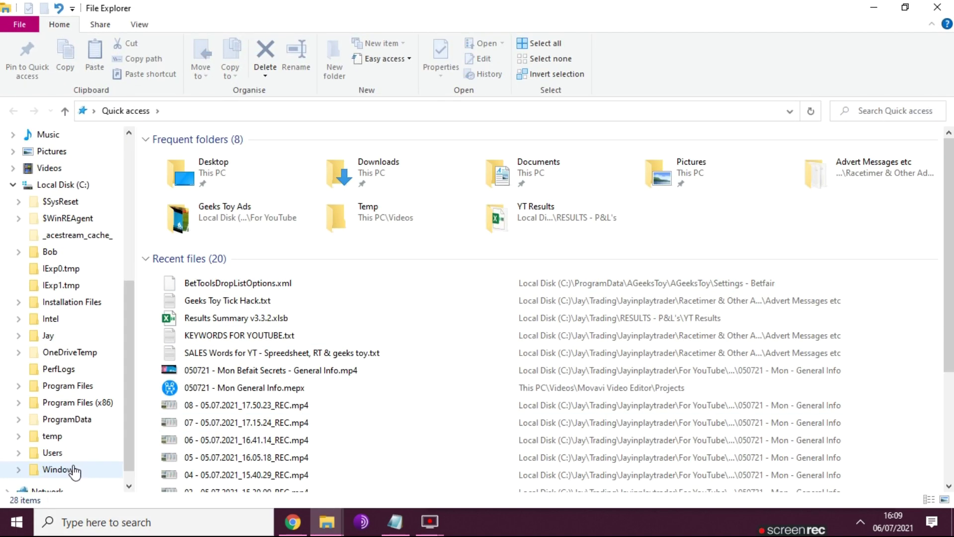
# Step: Paste the settings folder path into the Explorer search box, then delete it
pyautogui.click(859, 110)
pyautogui.hotkey('ctrl', 'v')
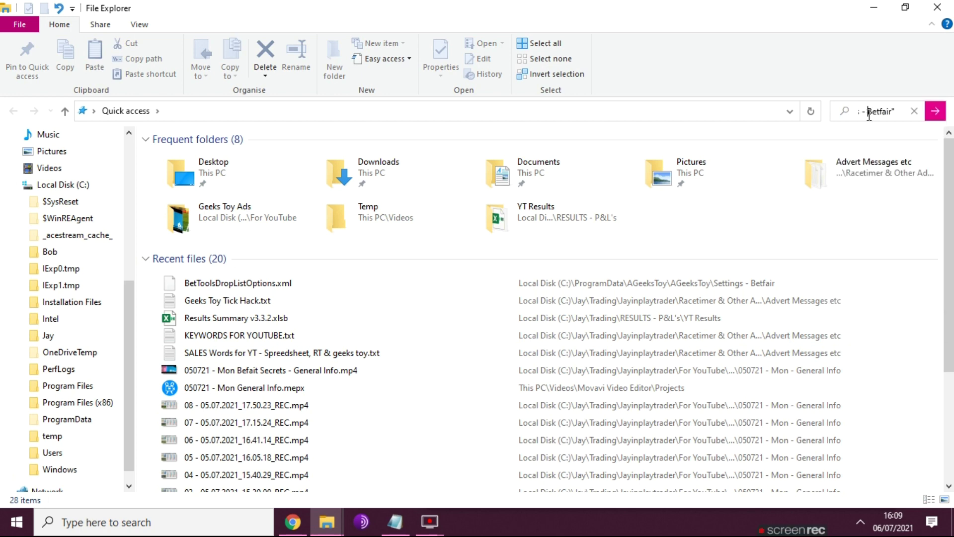
pyautogui.hotkey('ctrl', 'a')
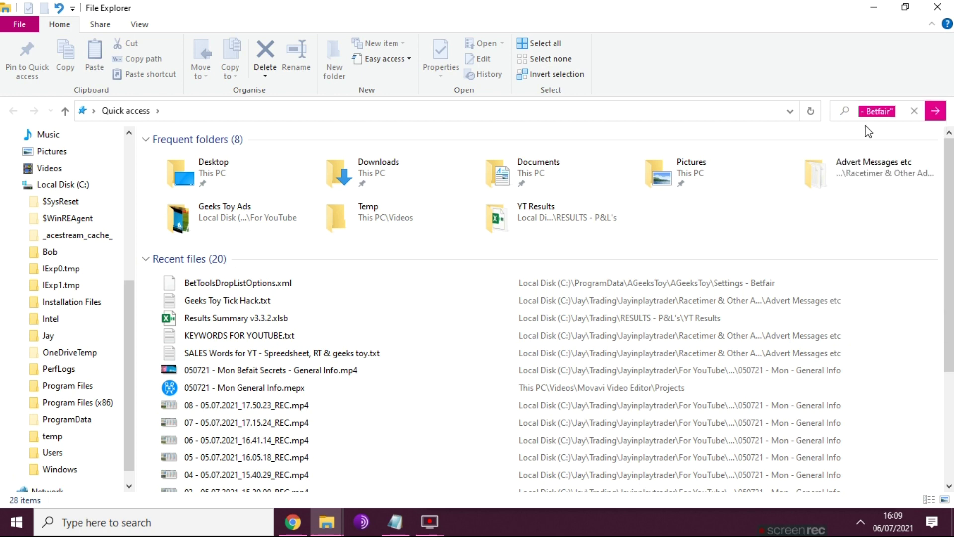
pyautogui.press('BackSpace')
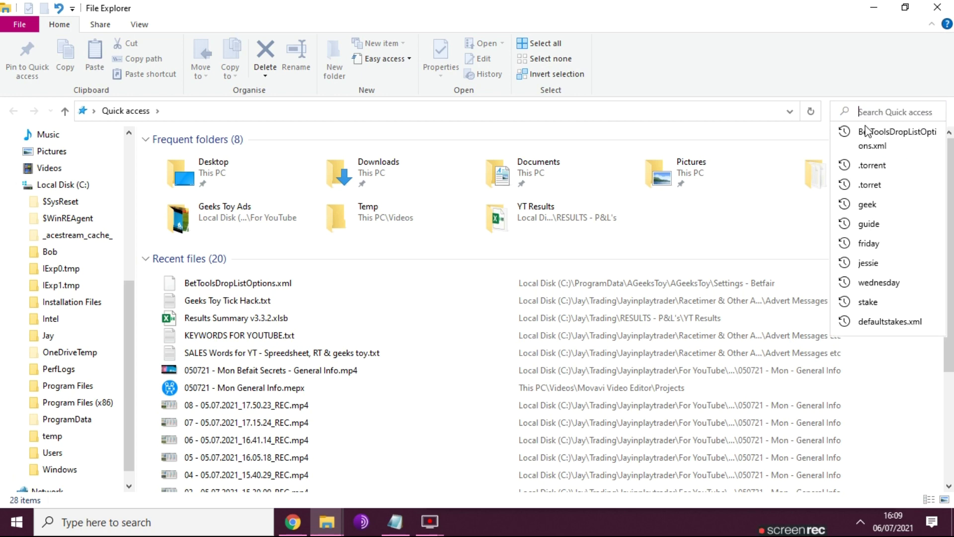
# Step: Copy BetToolsDropListOptions.xml from the notes, search Quick access for it, then clear the fruitless search
pyautogui.click(401, 526)
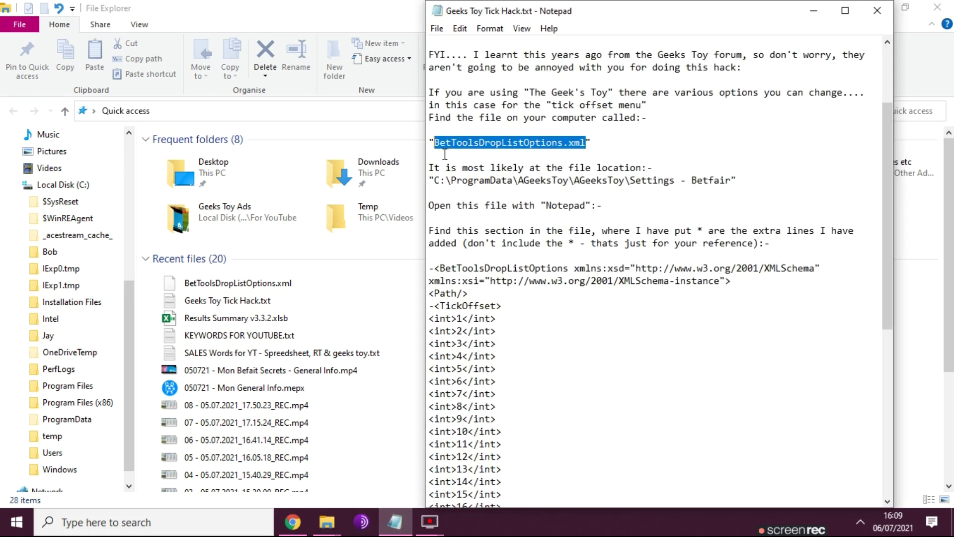
pyautogui.rightClick(505, 141)
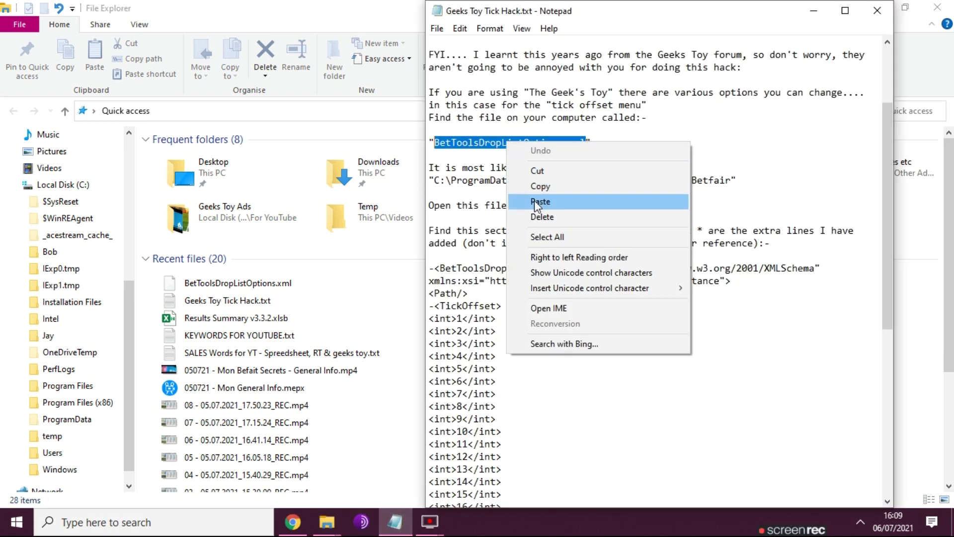
pyautogui.click(541, 187)
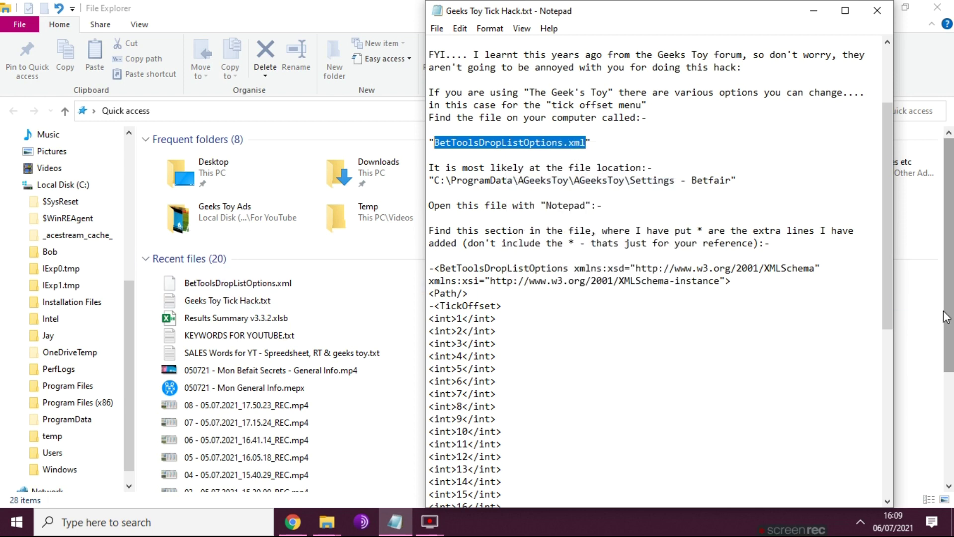
pyautogui.click(919, 258)
pyautogui.click(884, 112)
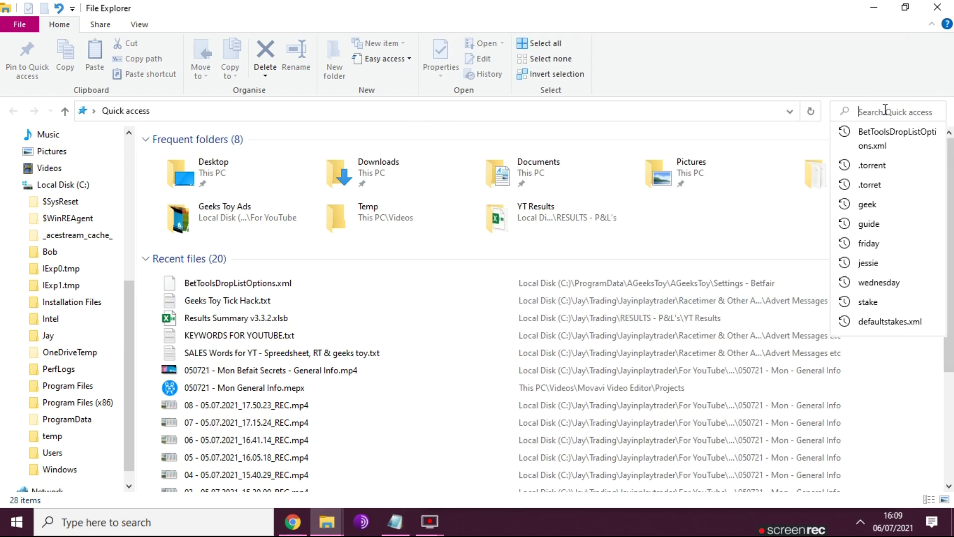
pyautogui.hotkey('ctrl', 'v')
pyautogui.press('Return')
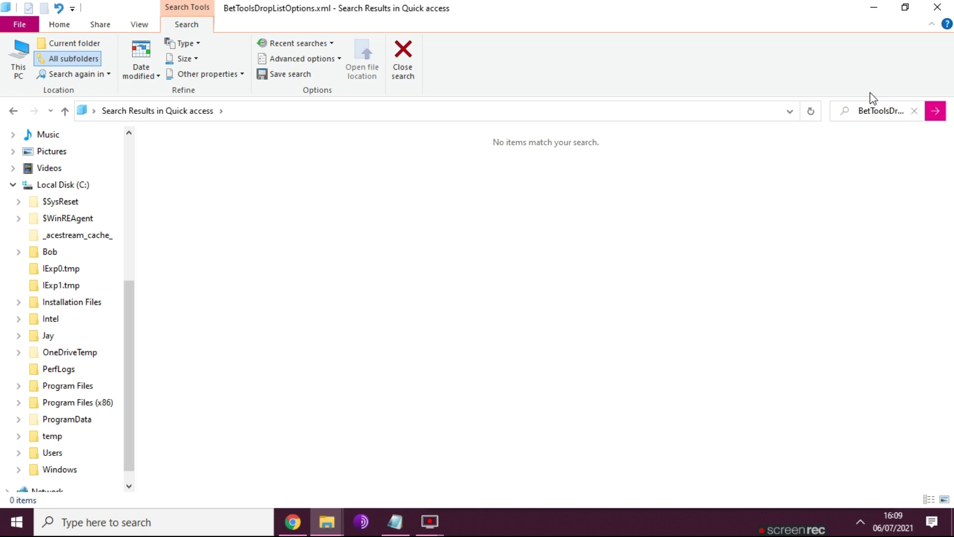
pyautogui.click(896, 116)
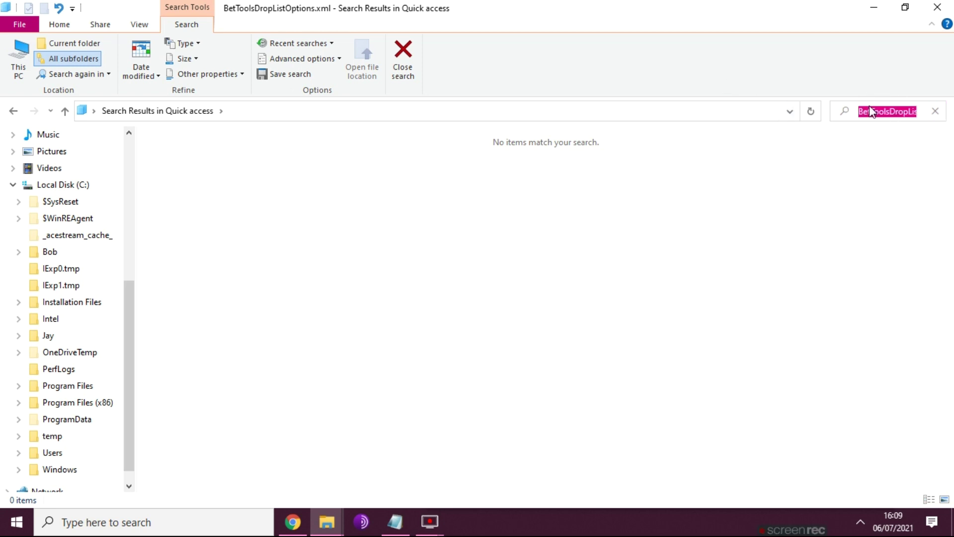
pyautogui.press('BackSpace')
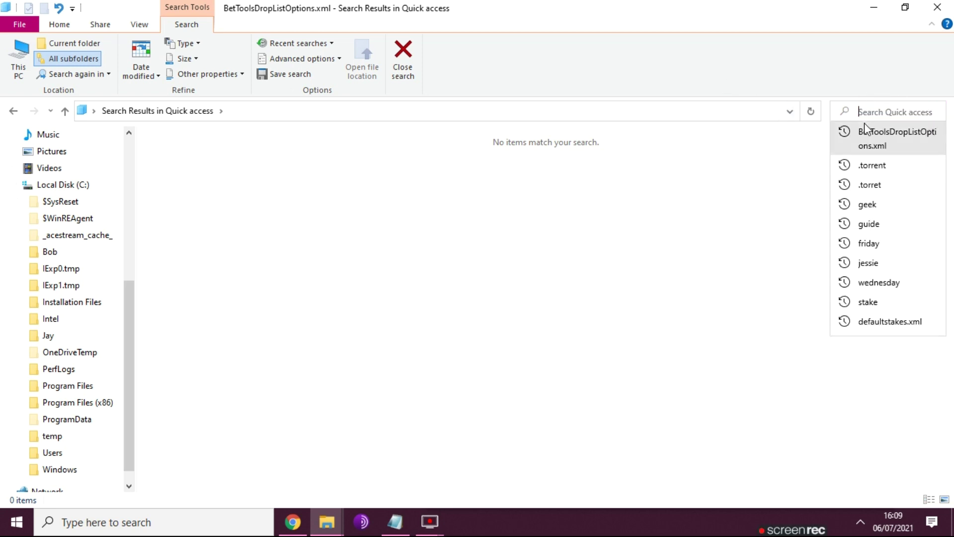
# Step: Go to the Local Disk (C:) drive in File Explorer
pyautogui.click(348, 269)
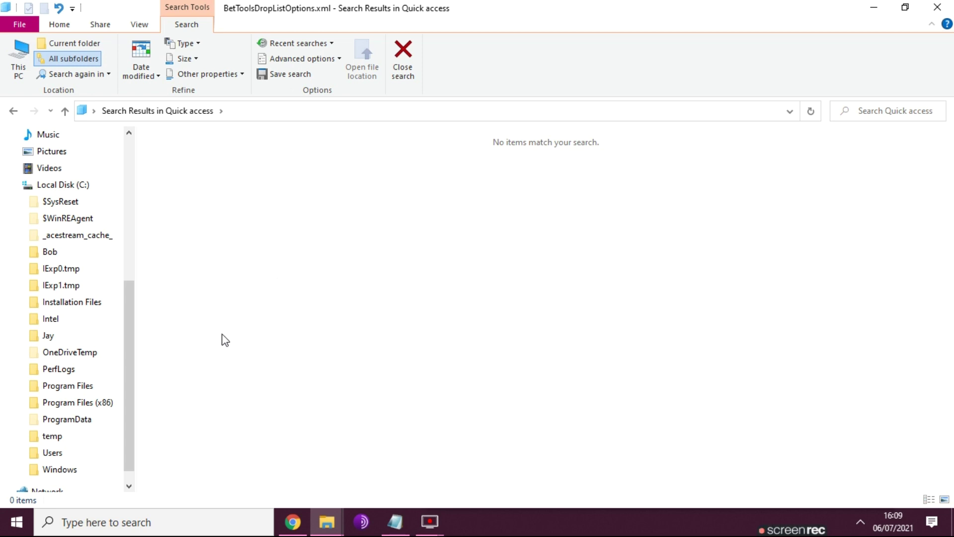
pyautogui.scroll(-1, 105, 328)
pyautogui.scroll(2, 81, 397)
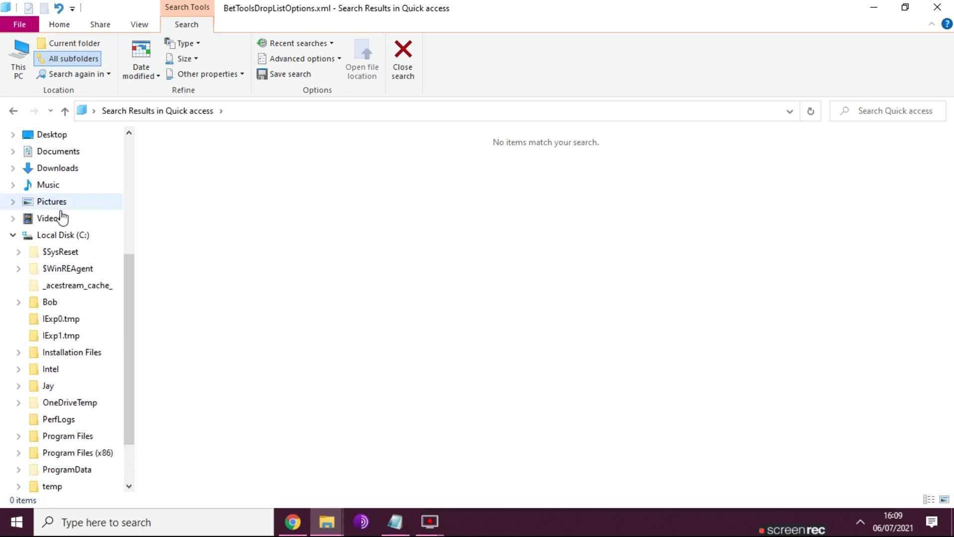
pyautogui.click(63, 237)
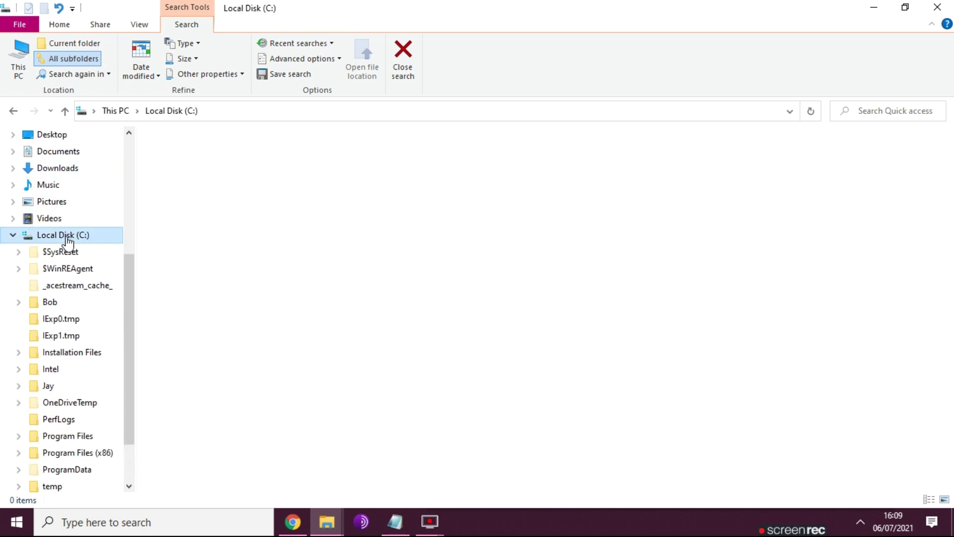
pyautogui.click(87, 115)
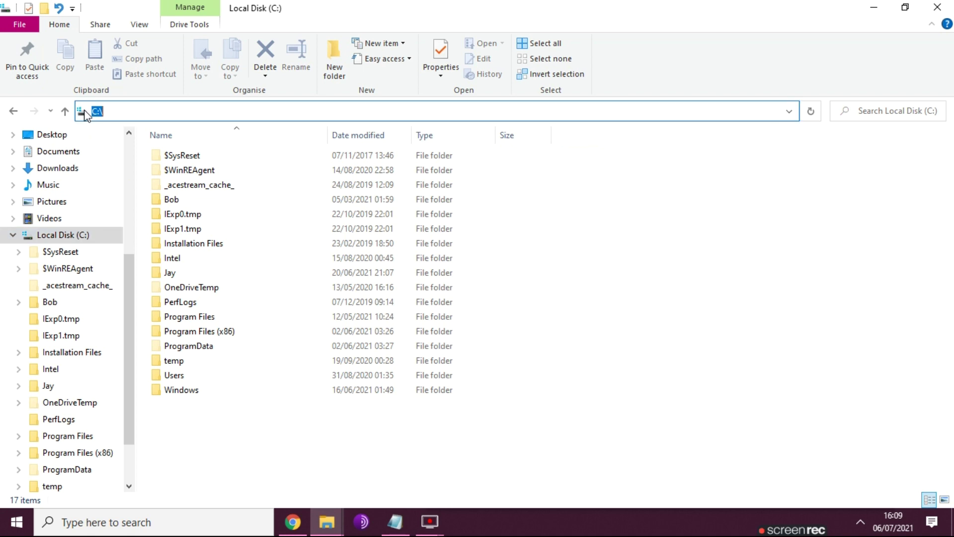
pyautogui.click(333, 529)
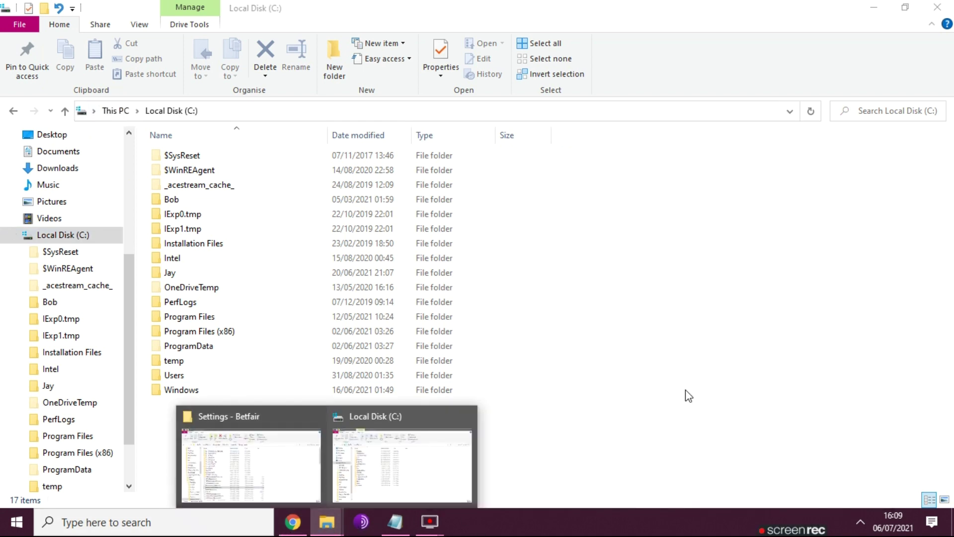
pyautogui.click(735, 343)
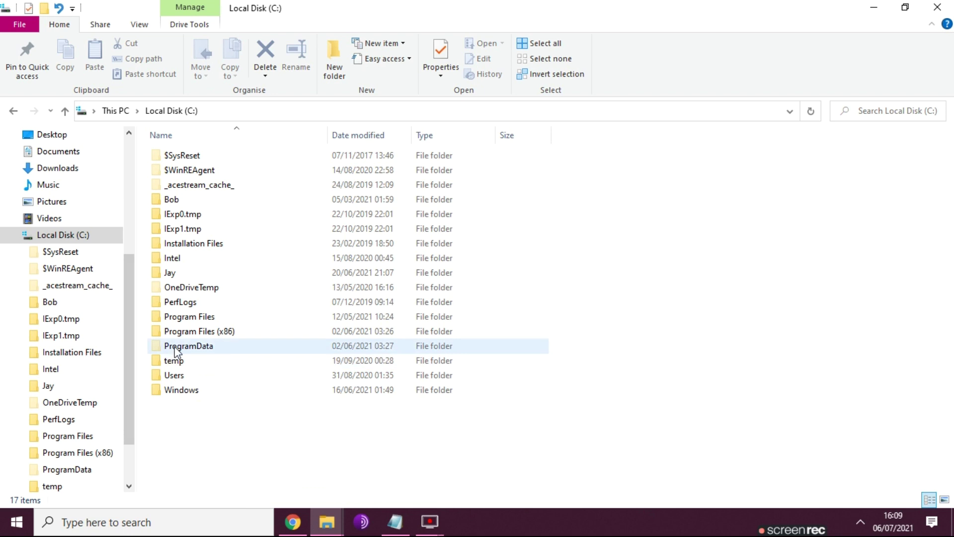
# Step: Browse to ProgramData > AGeeksToy > AGeeksToy > Settings - Betfair
pyautogui.moveTo(218, 348)
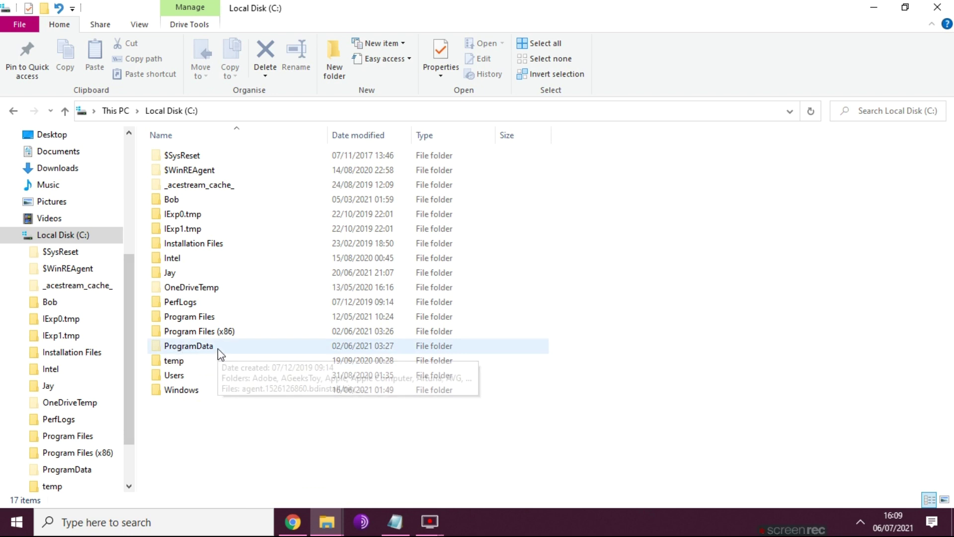
pyautogui.doubleClick(182, 347)
pyautogui.click(91, 115)
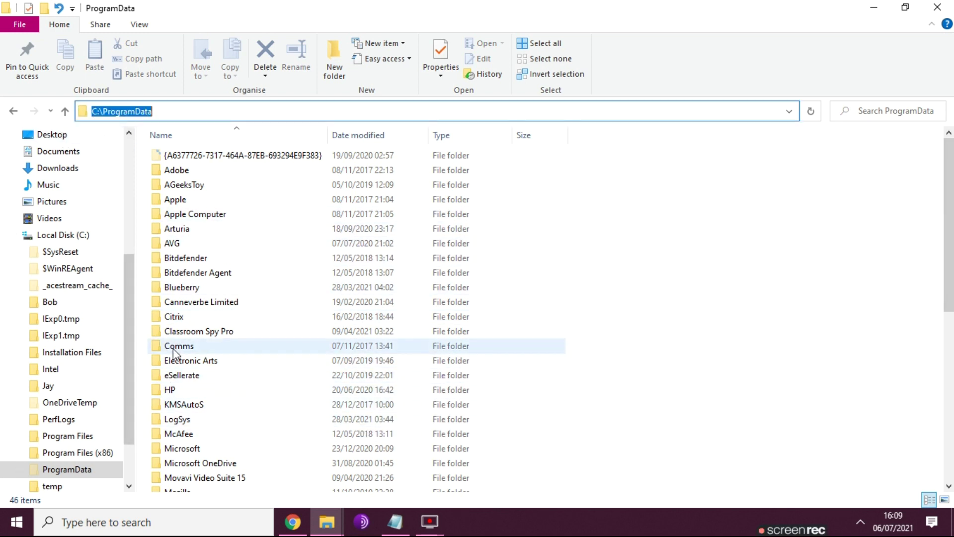
pyautogui.doubleClick(191, 185)
pyautogui.click(189, 158)
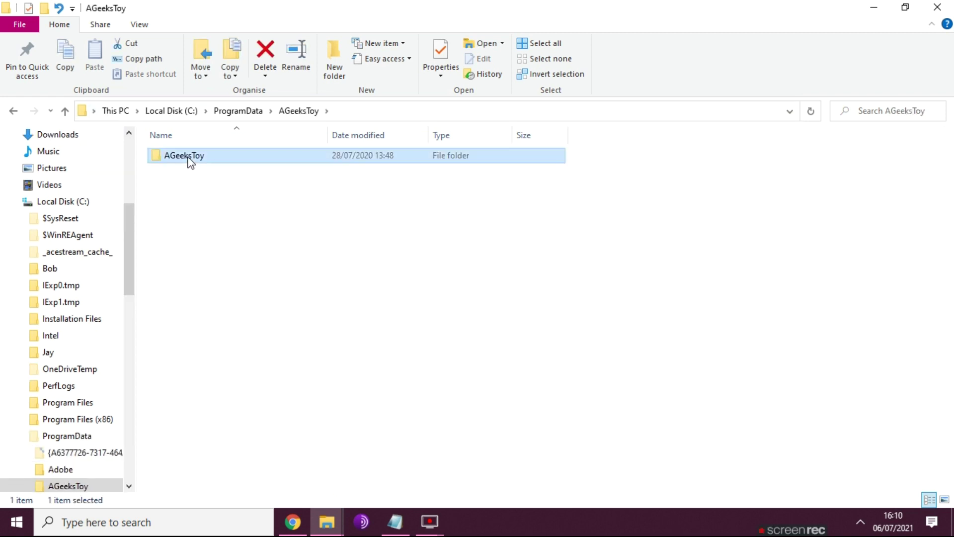
pyautogui.doubleClick(188, 159)
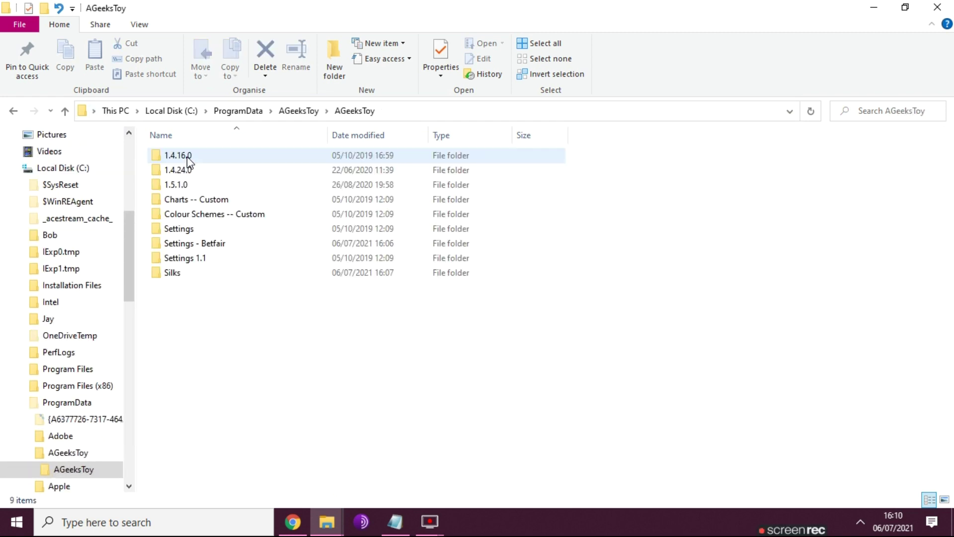
pyautogui.doubleClick(196, 243)
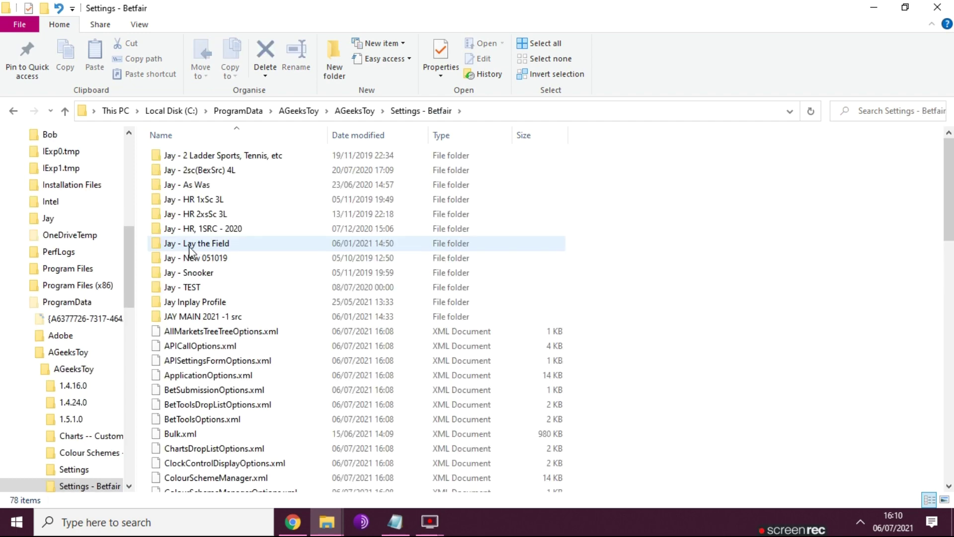
# Step: Find BetToolsDropListOptions.xml and preview it in the browser, then close that view
pyautogui.scroll(-3, 318, 462)
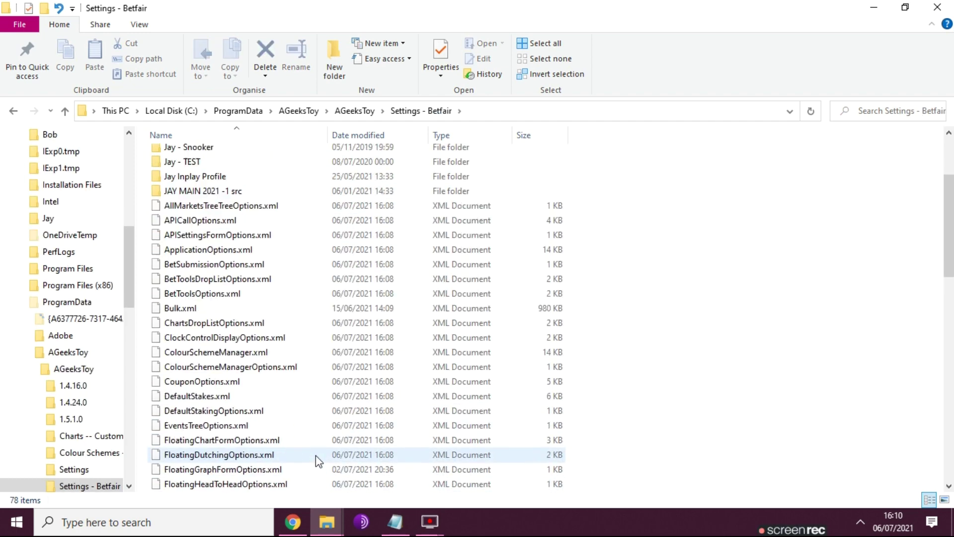
pyautogui.scroll(-15, 318, 460)
pyautogui.scroll(6, 309, 455)
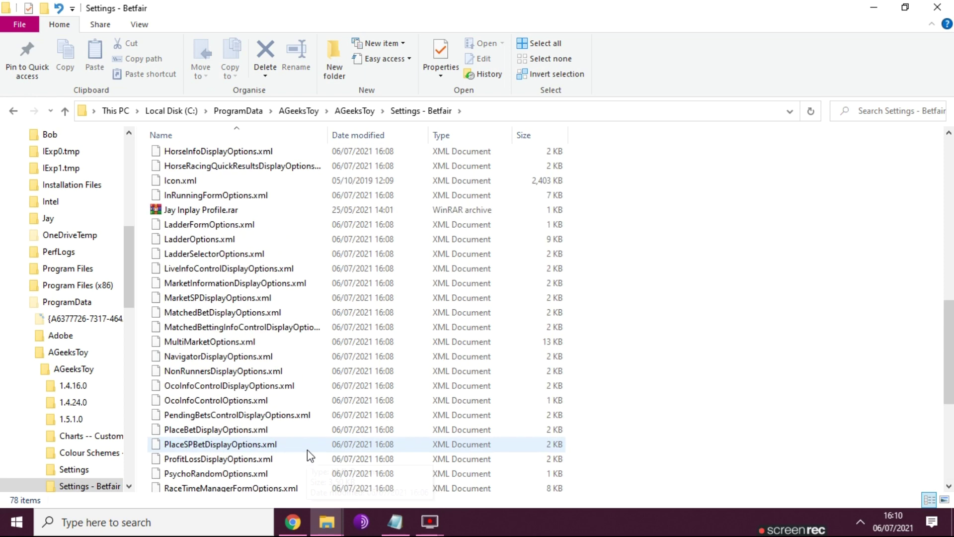
pyautogui.scroll(7, 310, 455)
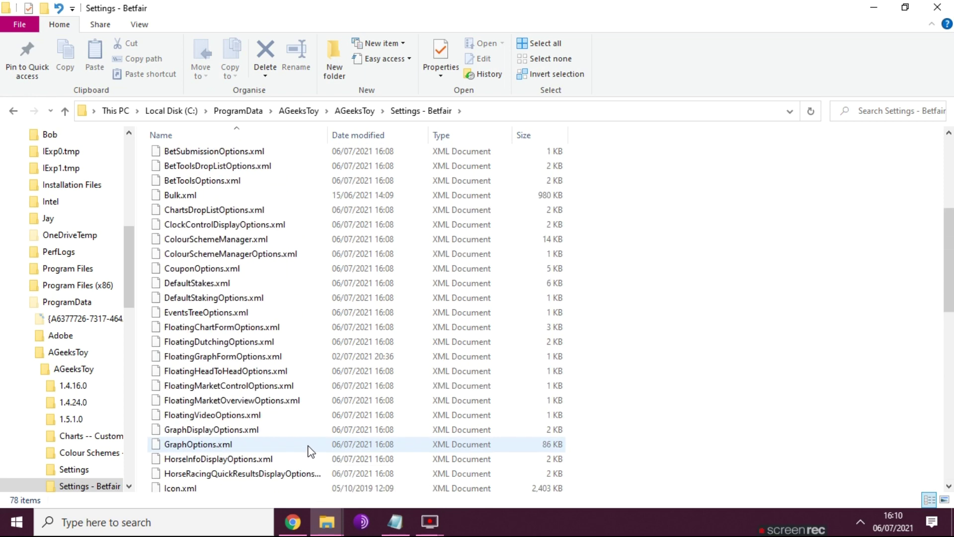
pyautogui.scroll(2, 311, 451)
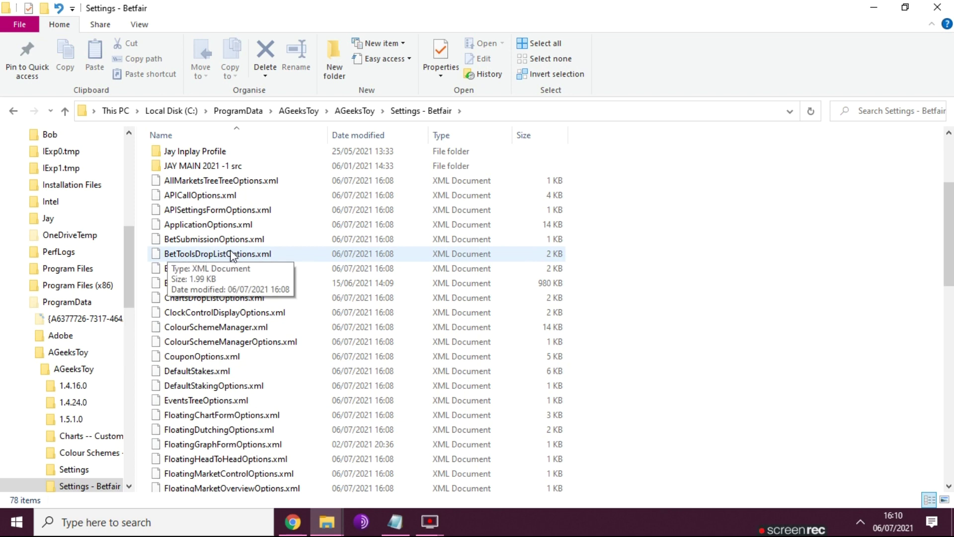
pyautogui.doubleClick(232, 254)
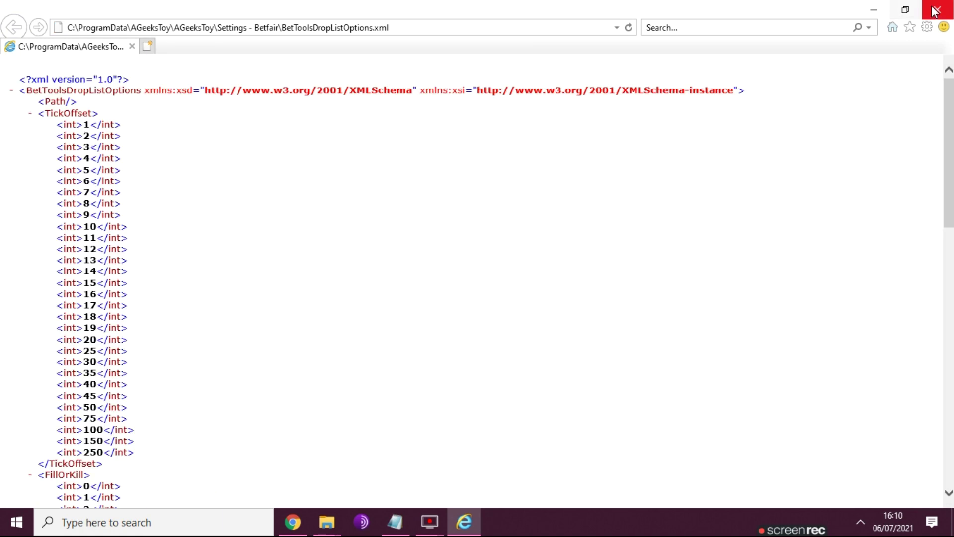
pyautogui.hotkey('alt', 'F4')
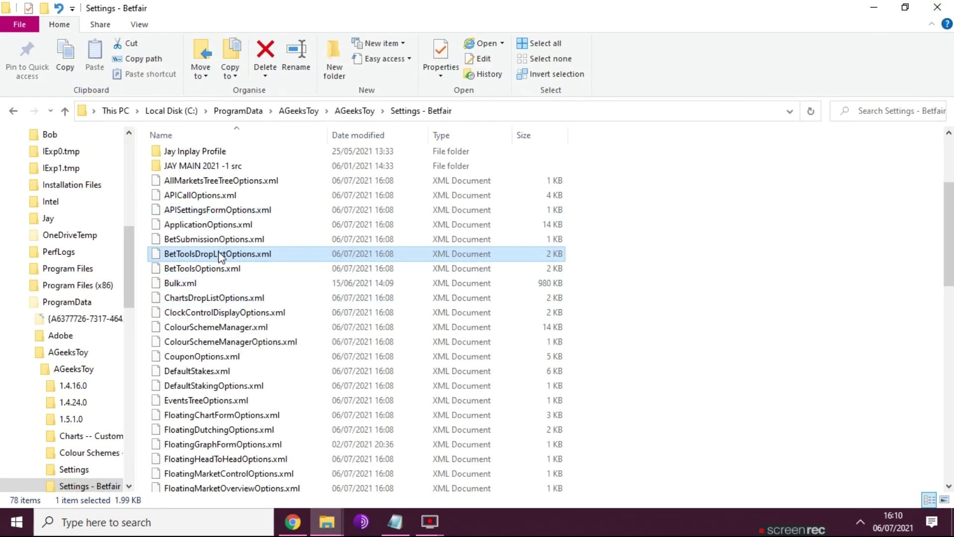
# Step: Open BetToolsDropListOptions.xml with Notepad
pyautogui.rightClick(219, 253)
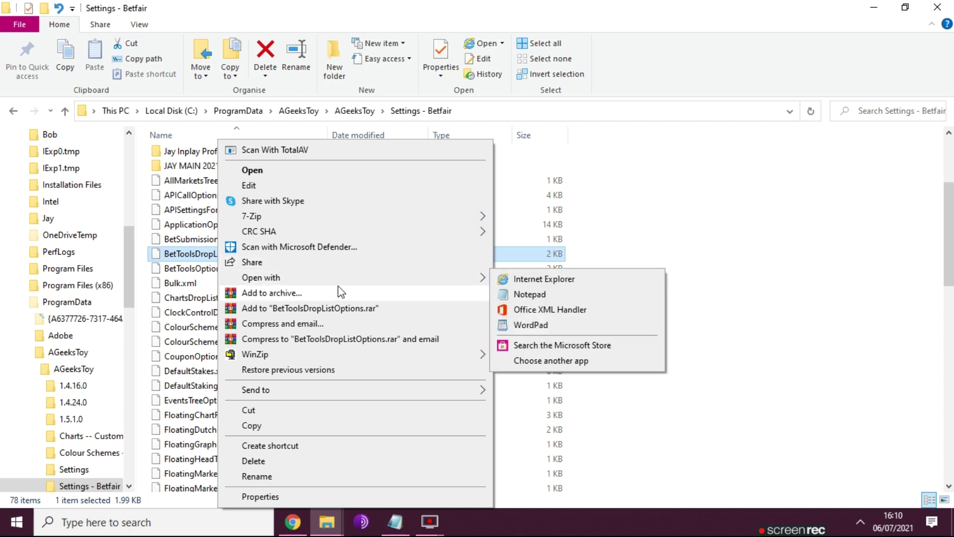
pyautogui.moveTo(381, 279)
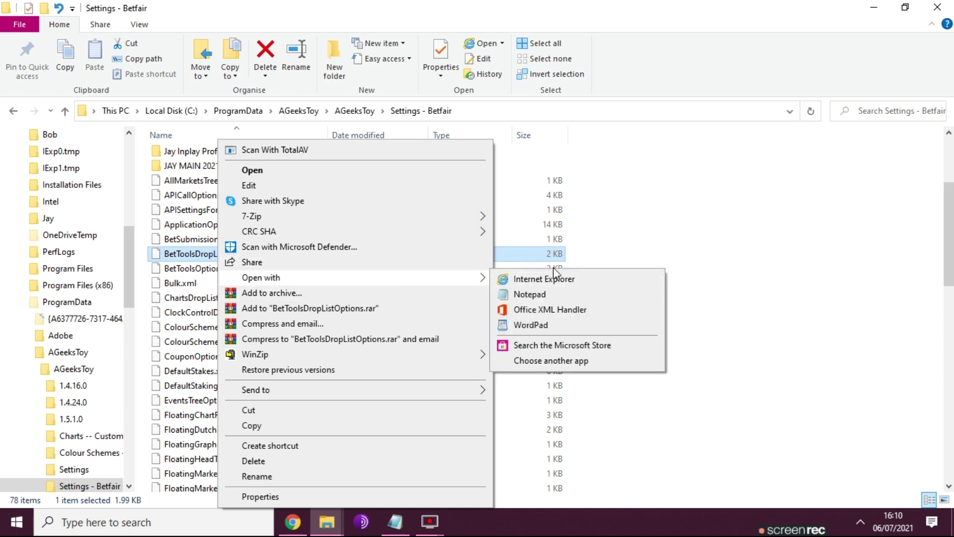
pyautogui.click(530, 295)
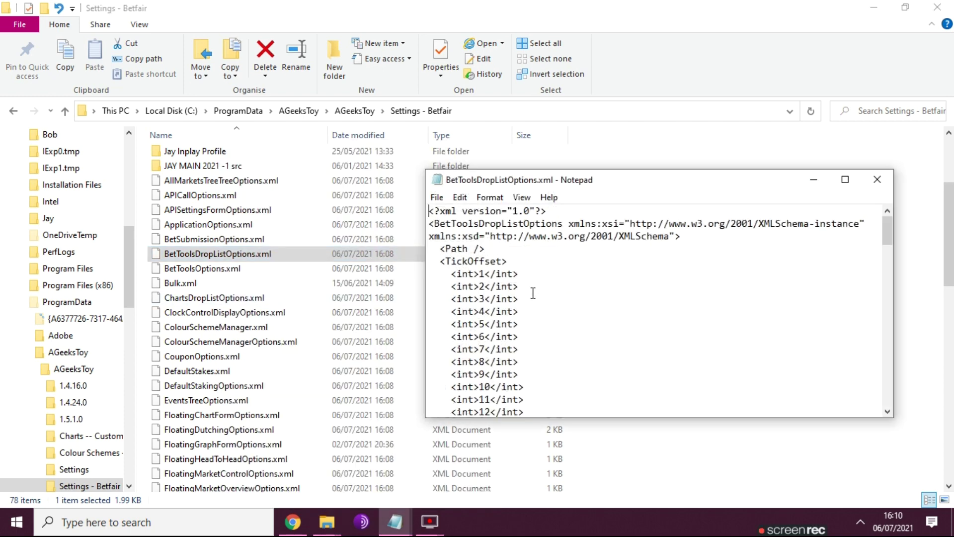
# Step: Maximize Notepad and scroll through the TickOffset values 1 to 250 and following lists
pyautogui.click(846, 179)
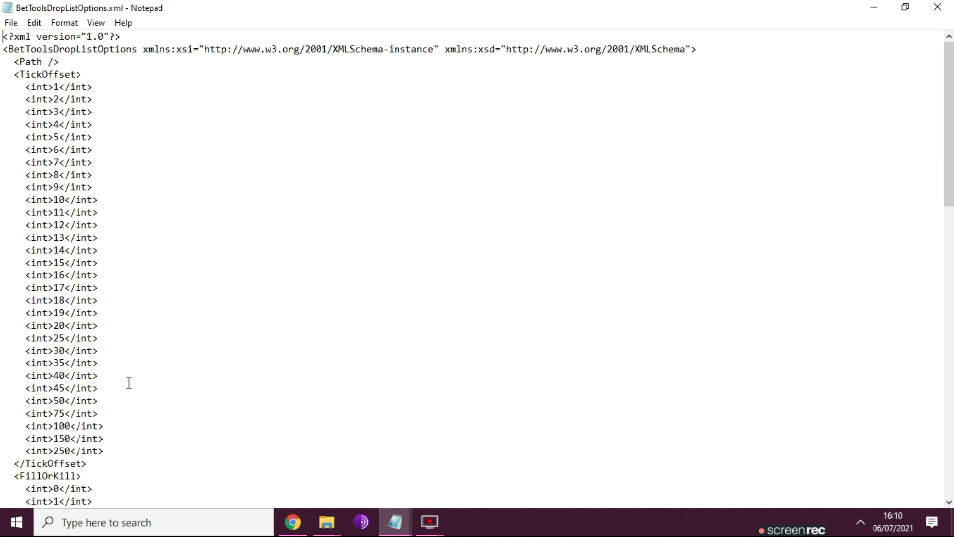
pyautogui.scroll(-4, 81, 361)
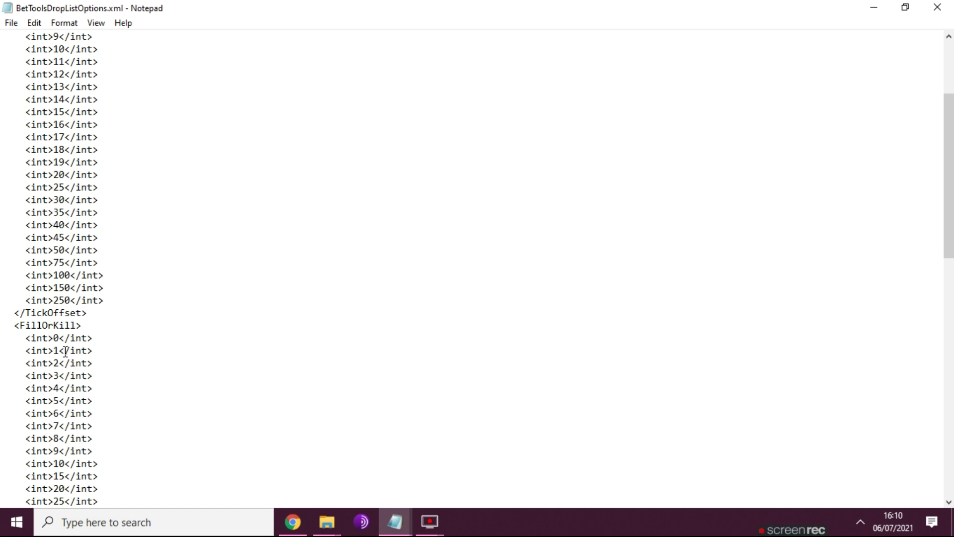
pyautogui.scroll(-7, 55, 388)
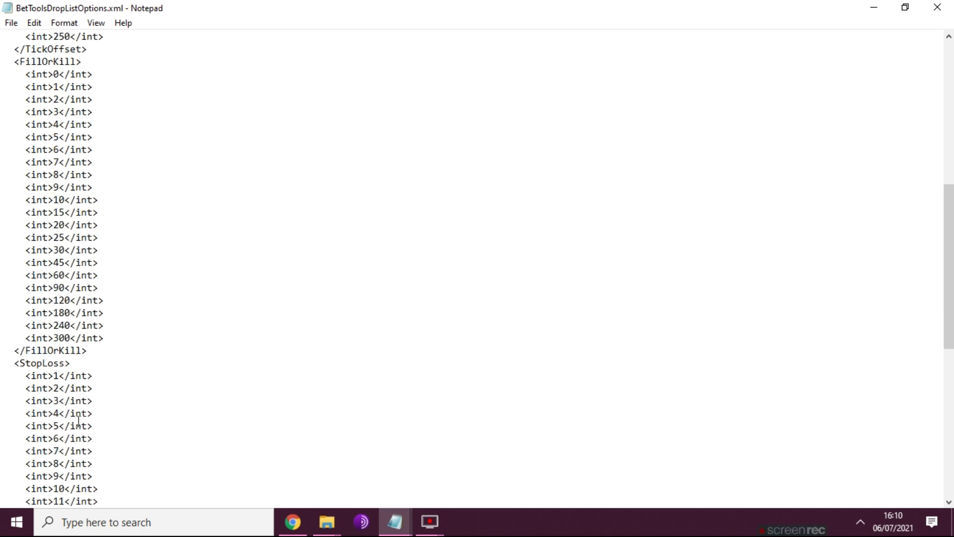
pyautogui.scroll(-8, 55, 417)
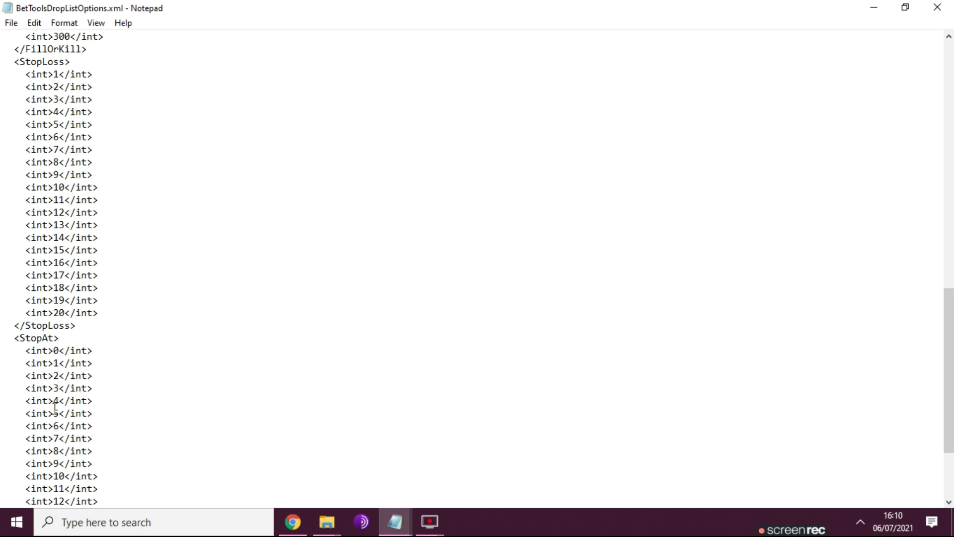
pyautogui.scroll(-3, 56, 407)
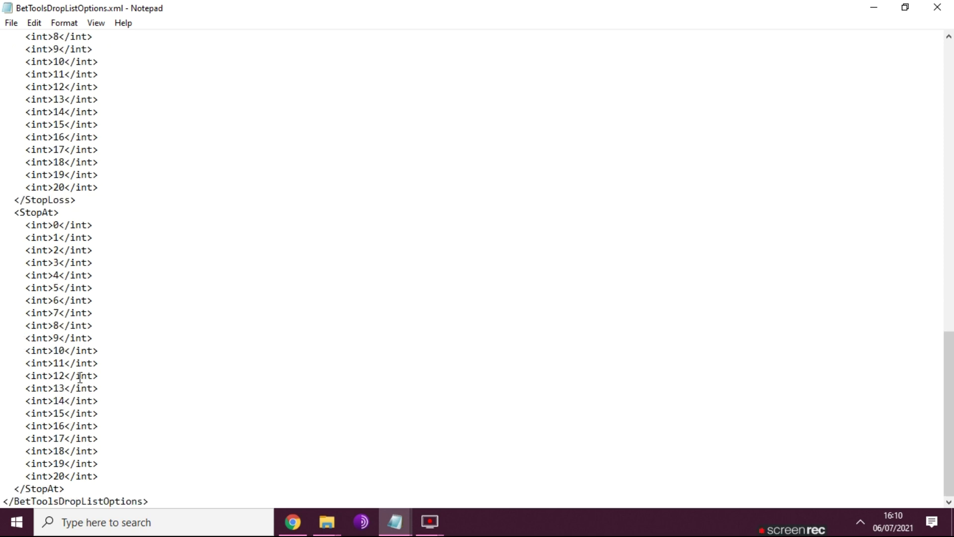
pyautogui.scroll(20, 158, 301)
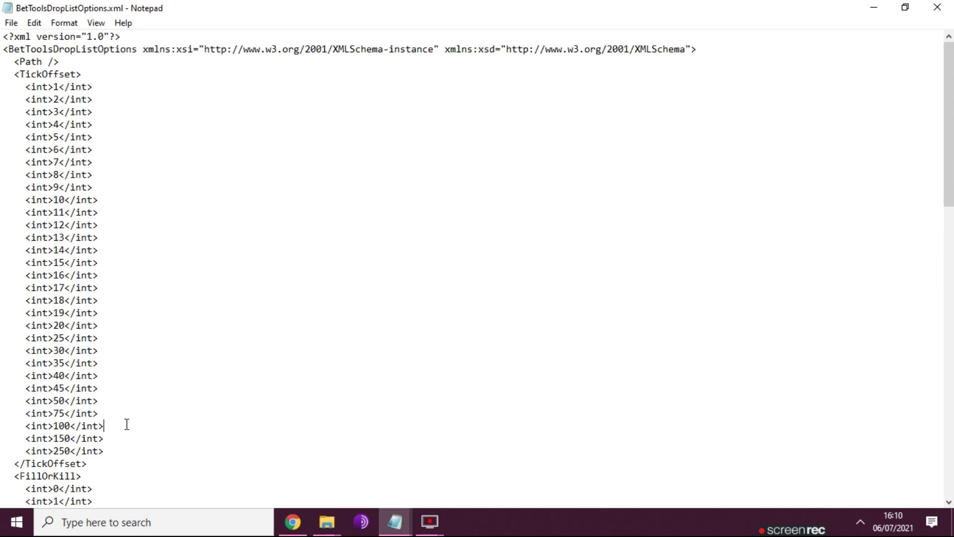
# Step: Duplicate the <int>100</int> line onto a new line below it
pyautogui.click(127, 424)
pyautogui.press('Return')
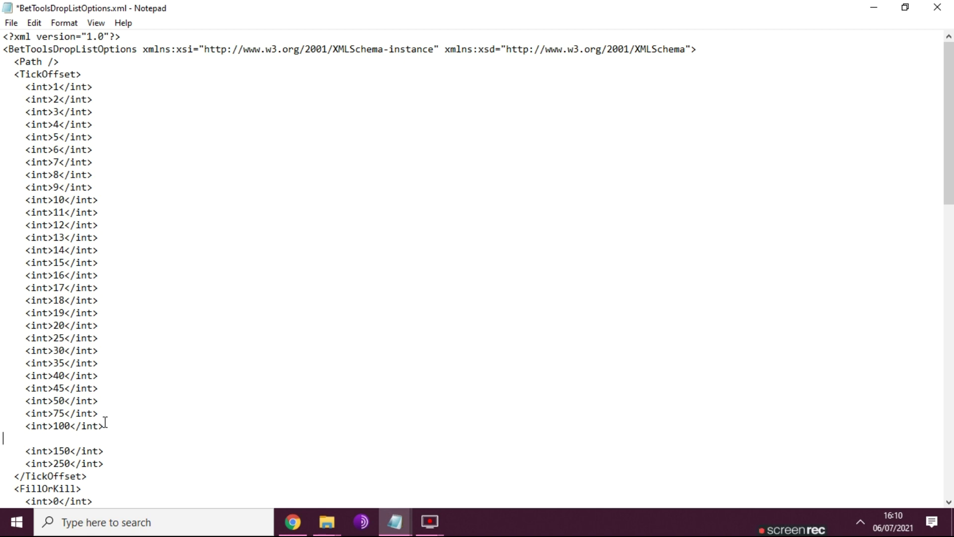
pyautogui.moveTo(104, 425); pyautogui.dragTo(10, 426)
pyautogui.hotkey('shift', 'Home')
pyautogui.hotkey('ctrl', 'c')
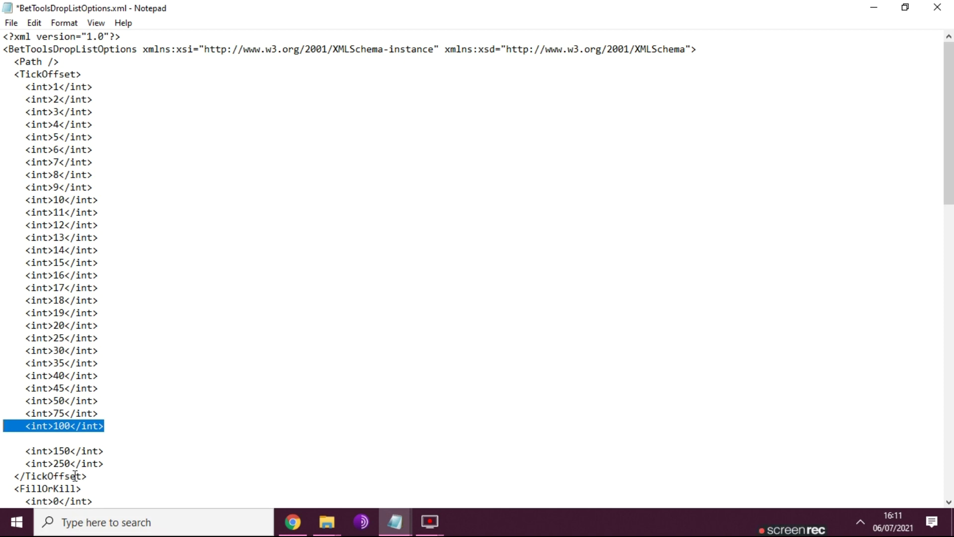
pyautogui.rightClick(66, 428)
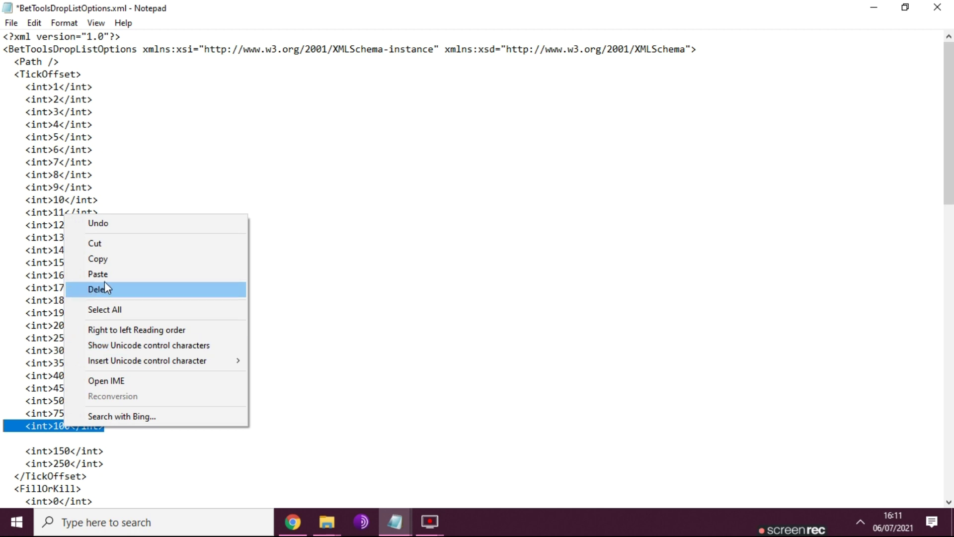
pyautogui.click(100, 259)
pyautogui.click(3, 438)
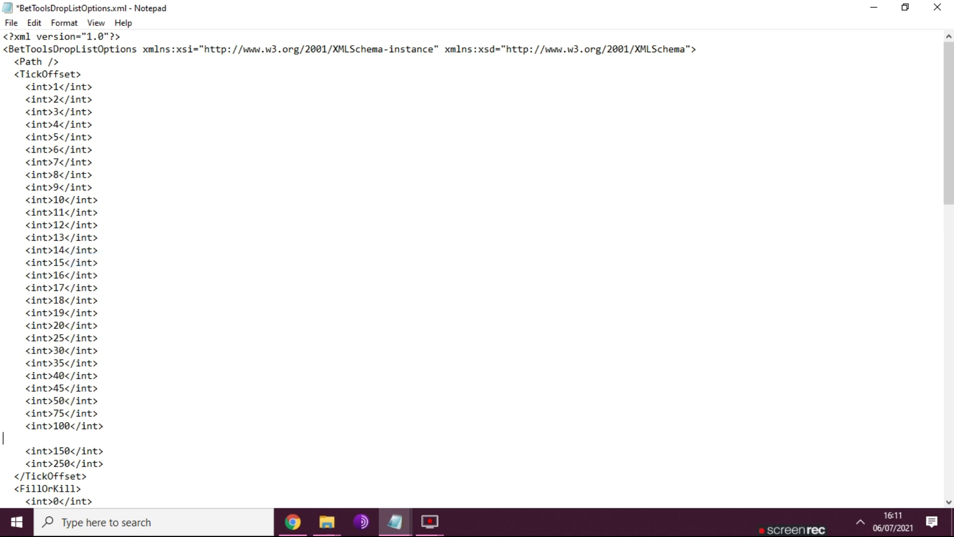
pyautogui.rightClick(7, 442)
pyautogui.click(51, 297)
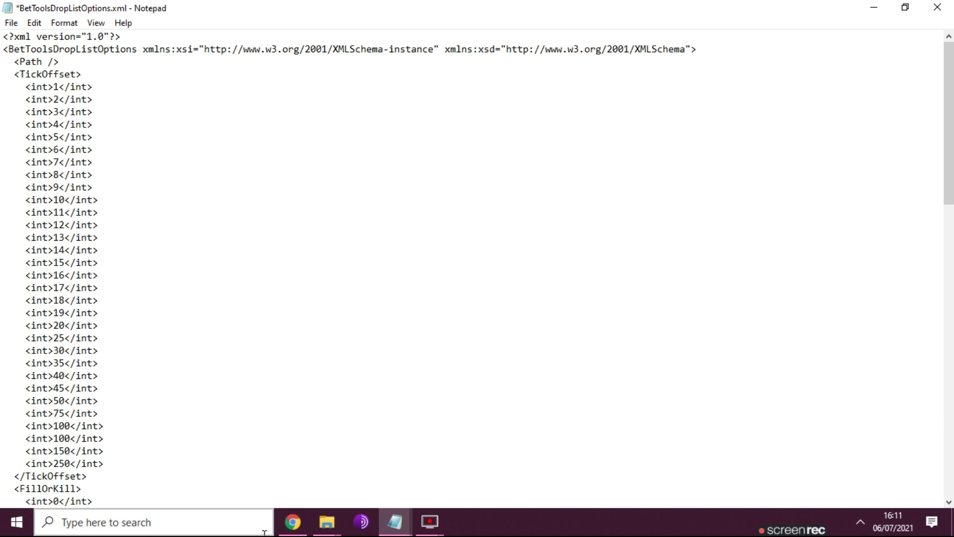
# Step: Change the duplicate to <int>125</int>, save the file, and close Notepad
pyautogui.press('BackSpace')
pyautogui.press('BackSpace')
pyautogui.write('25')
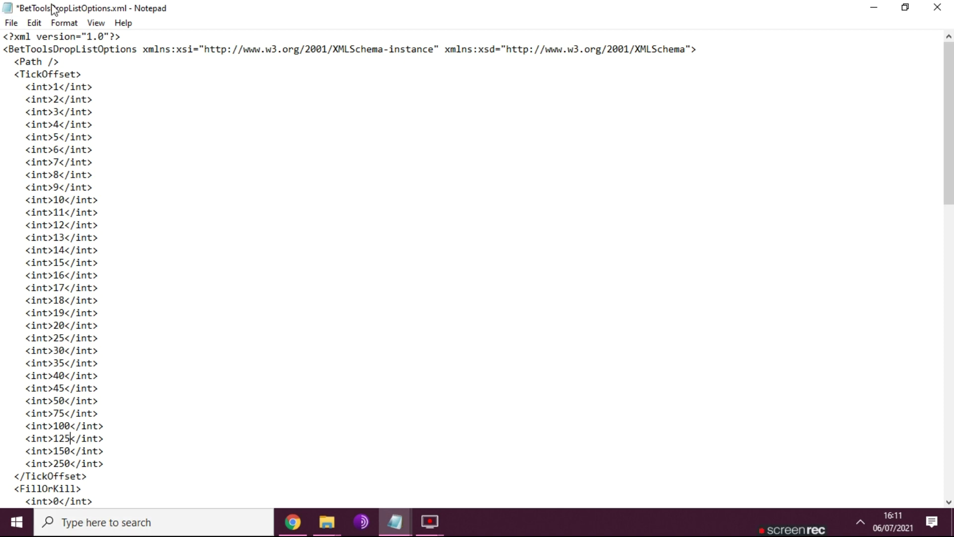
pyautogui.click(11, 23)
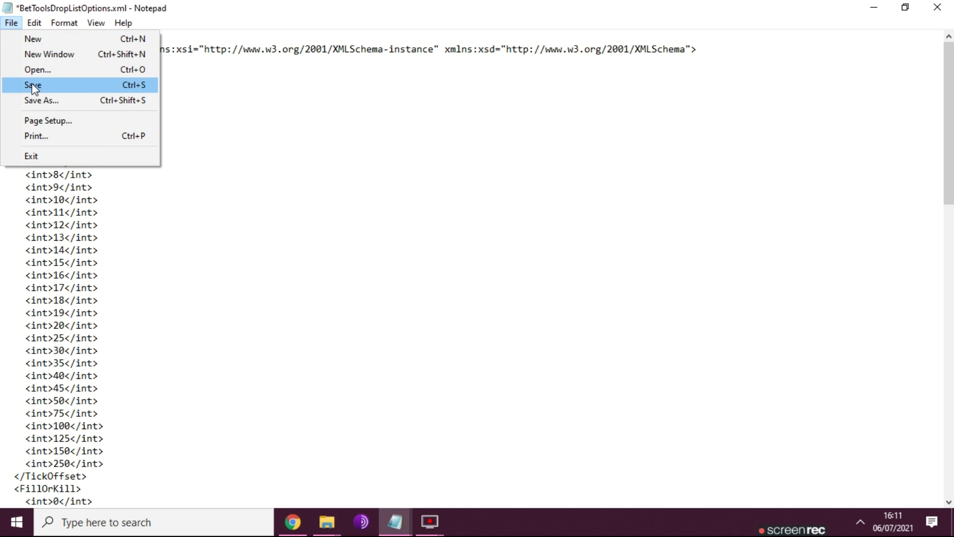
pyautogui.click(33, 86)
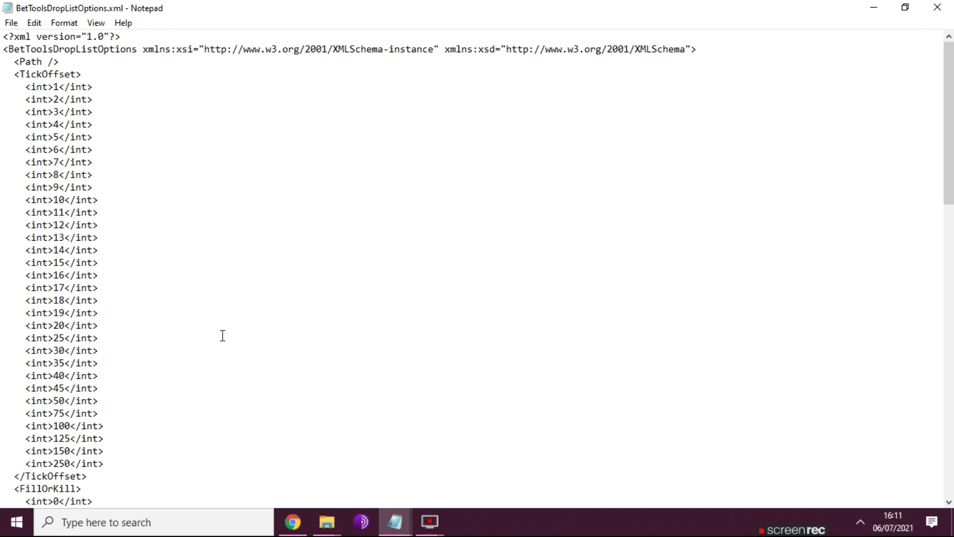
pyautogui.click(937, 7)
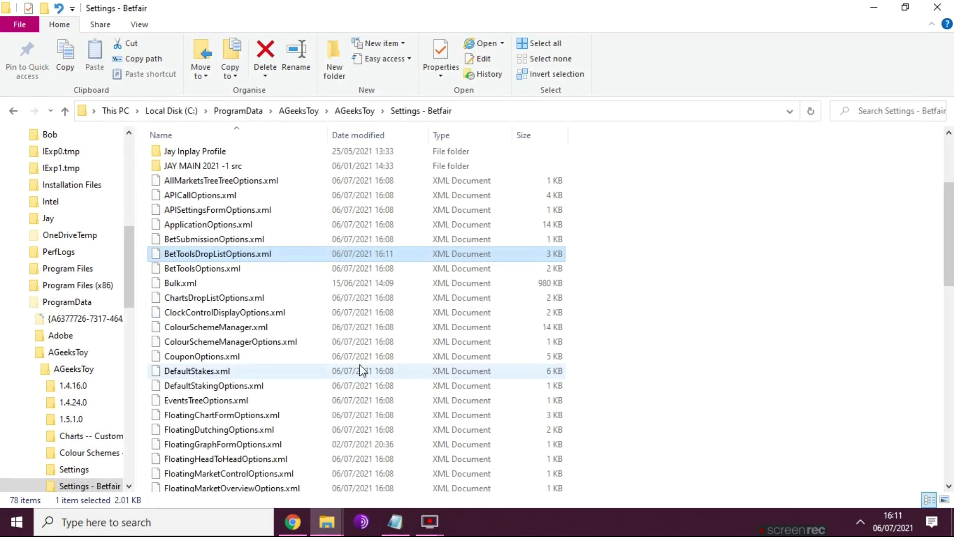
# Step: Copy and paste BetToolsDropListOptions.xml in the Settings - Betfair folder
pyautogui.rightClick(258, 254)
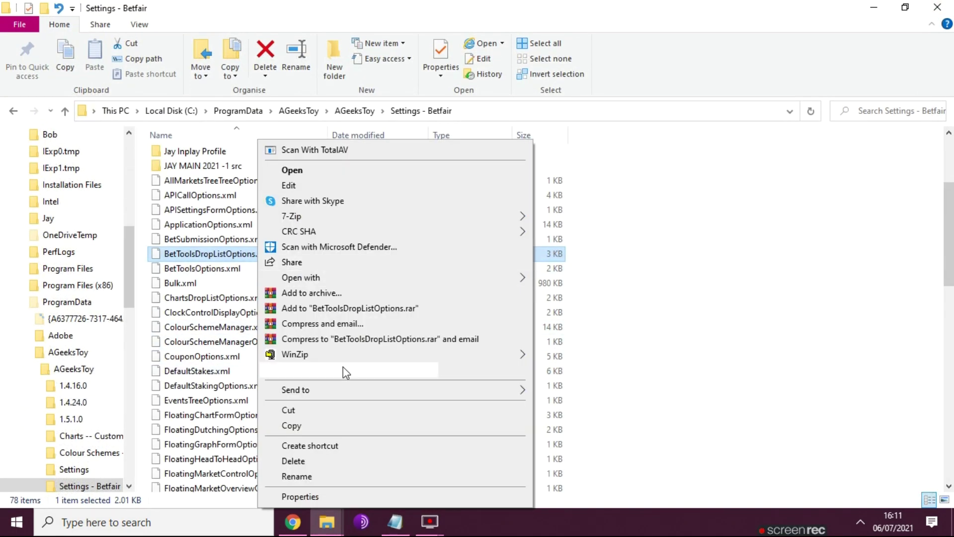
pyautogui.click(788, 234)
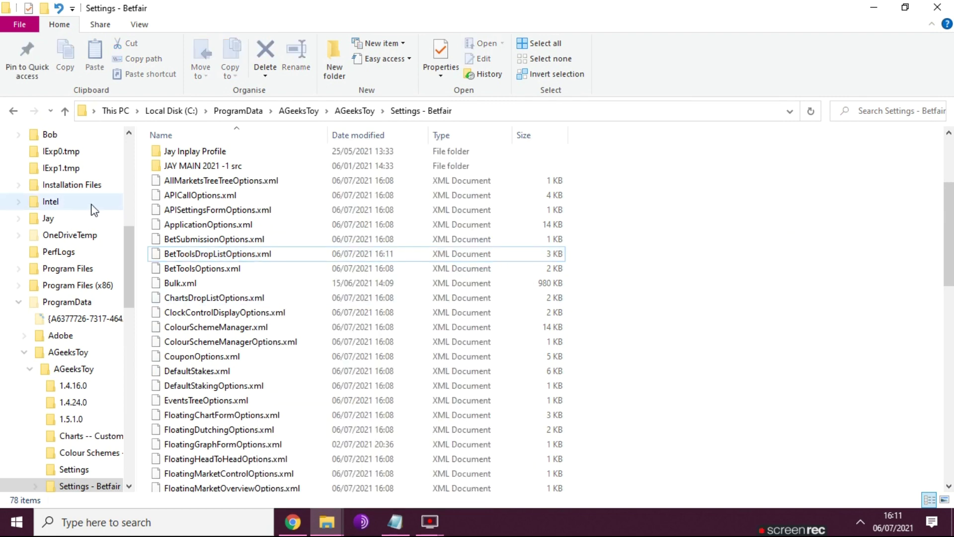
pyautogui.click(222, 255)
pyautogui.rightClick(223, 258)
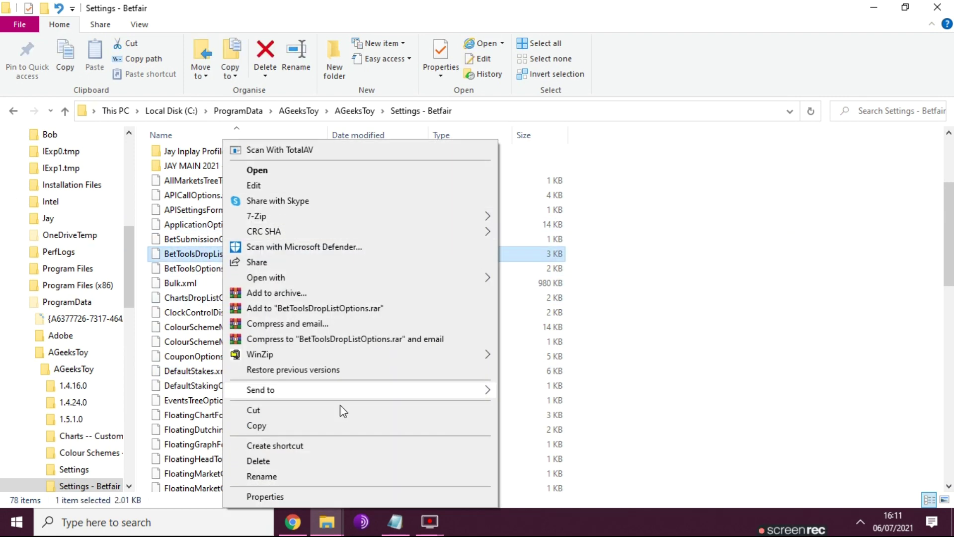
pyautogui.click(296, 426)
pyautogui.rightClick(654, 223)
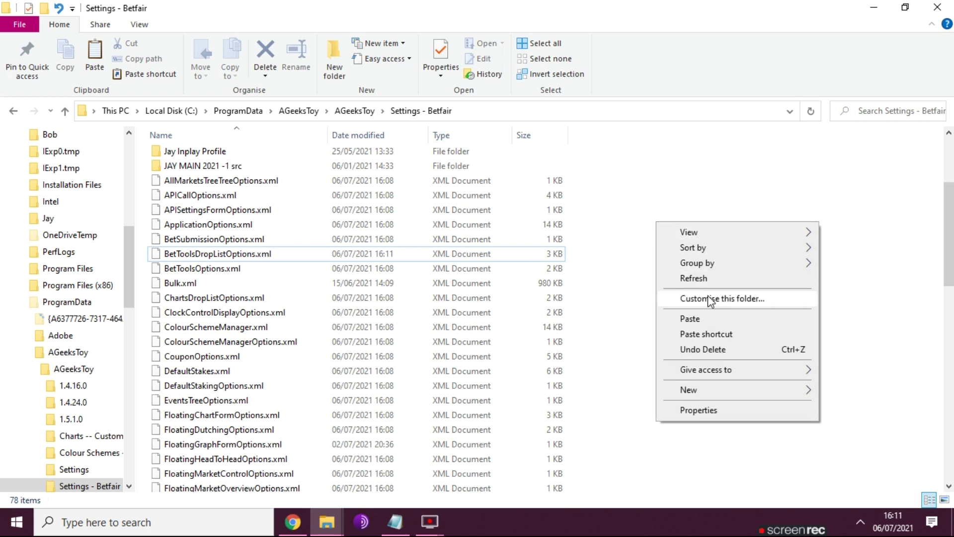
pyautogui.click(702, 318)
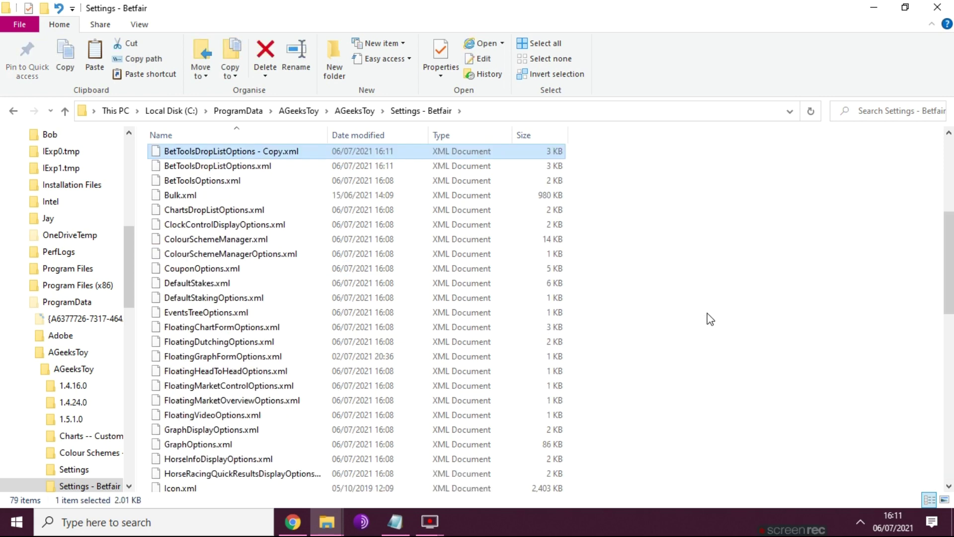
# Step: Delete BetToolsDropListOptions - Copy.xml and minimize the Tick Hack notes
pyautogui.scroll(4, 270, 311)
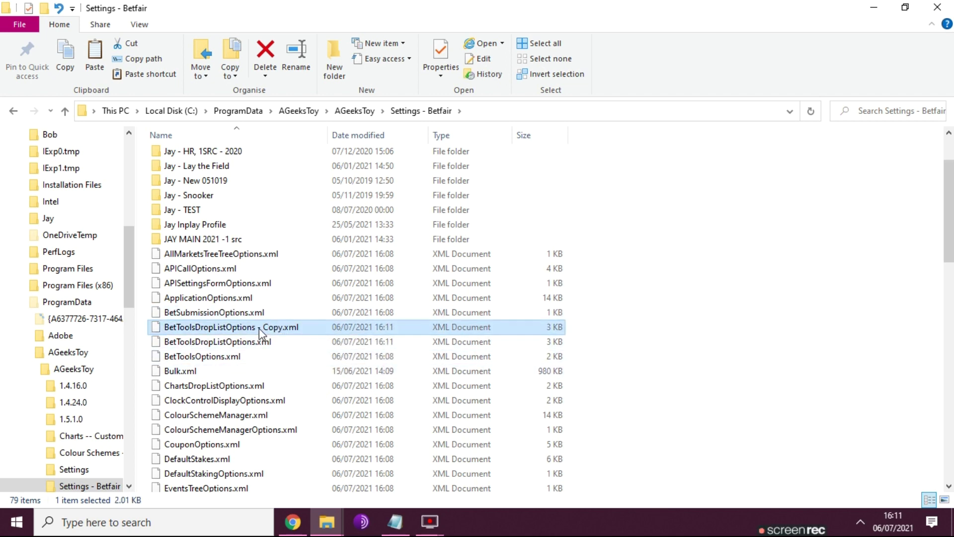
pyautogui.press('Delete')
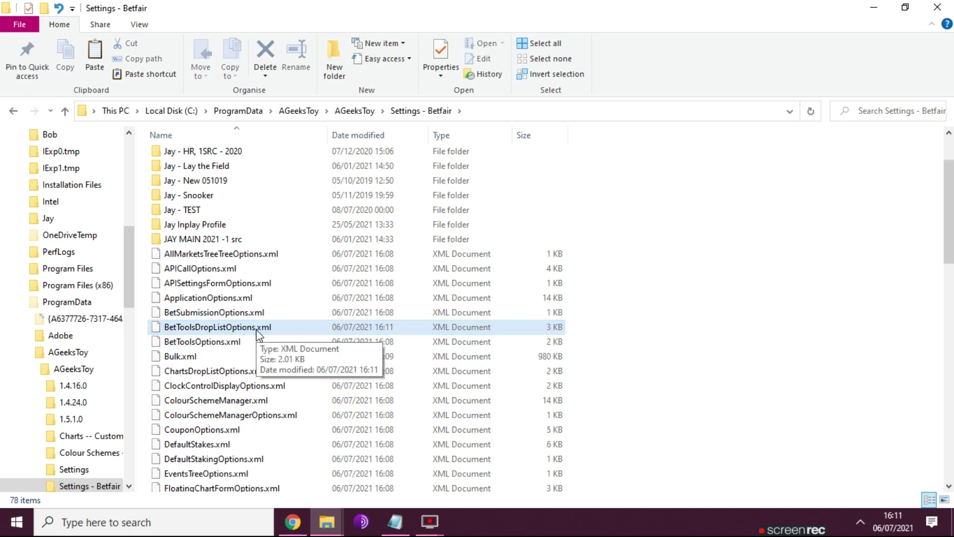
pyautogui.hotkey('alt', 'Tab')
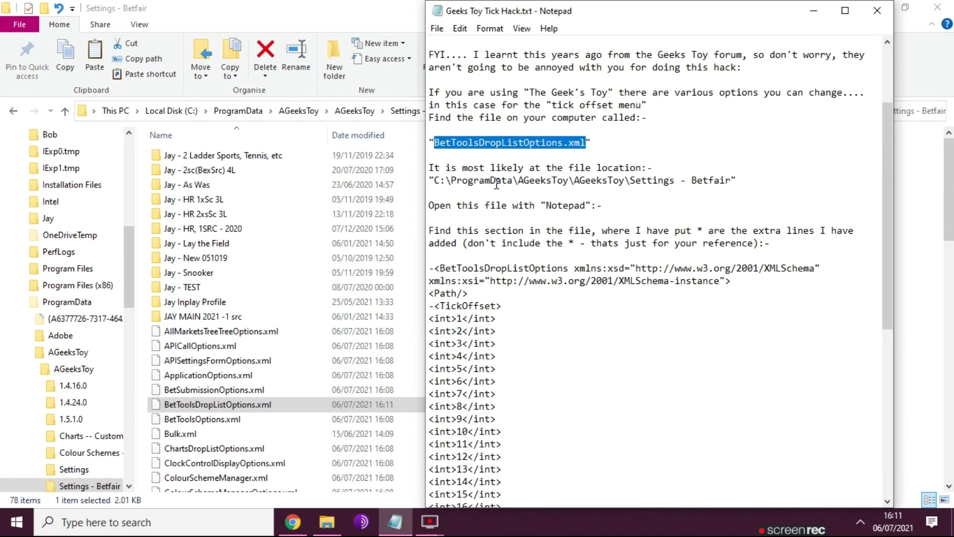
pyautogui.click(812, 11)
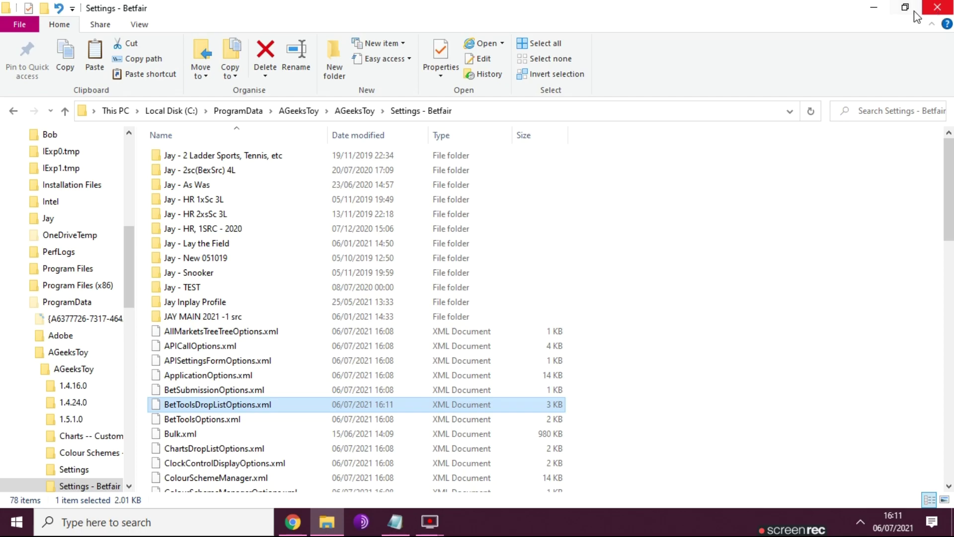
# Step: Launch Geeks Toy (Betfair) from the desktop and log in
pyautogui.click(876, 9)
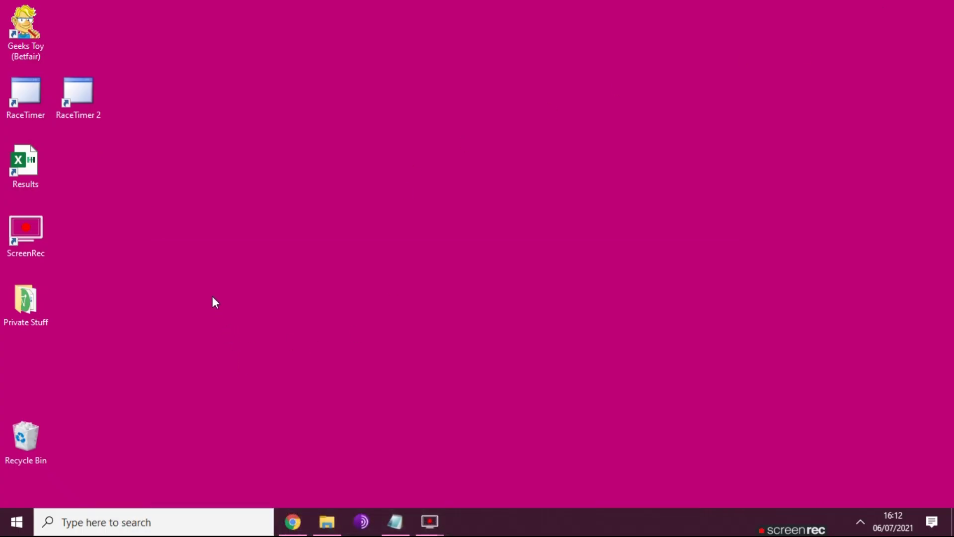
pyautogui.doubleClick(18, 24)
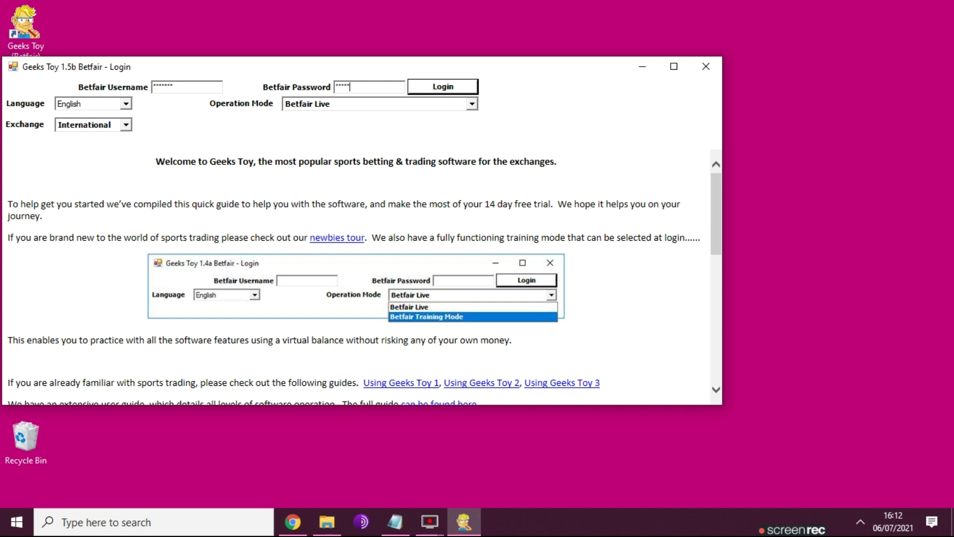
pyautogui.press('Return')
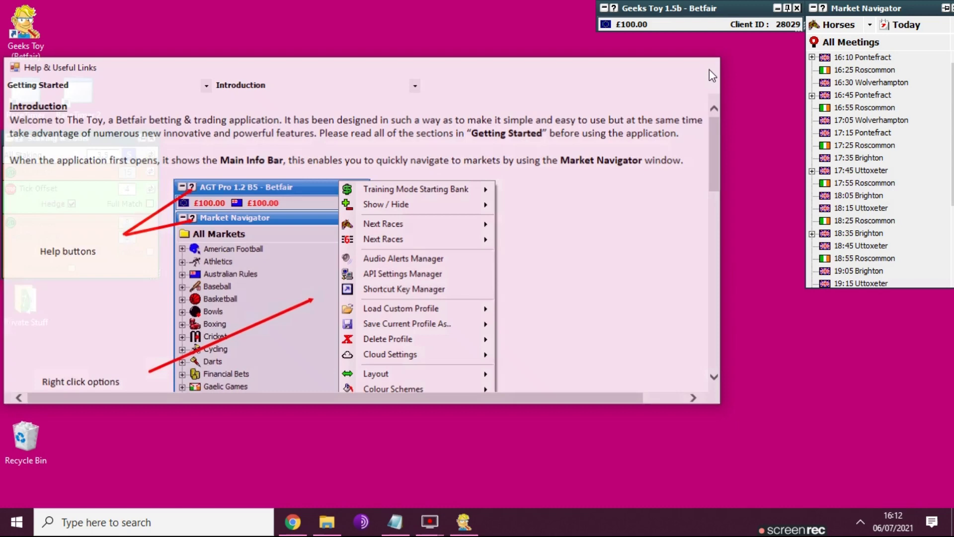
# Step: Close the Help & Useful Links window and confirm 125 appears in Tick Offset, keeping 4
pyautogui.click(712, 74)
pyautogui.click(127, 189)
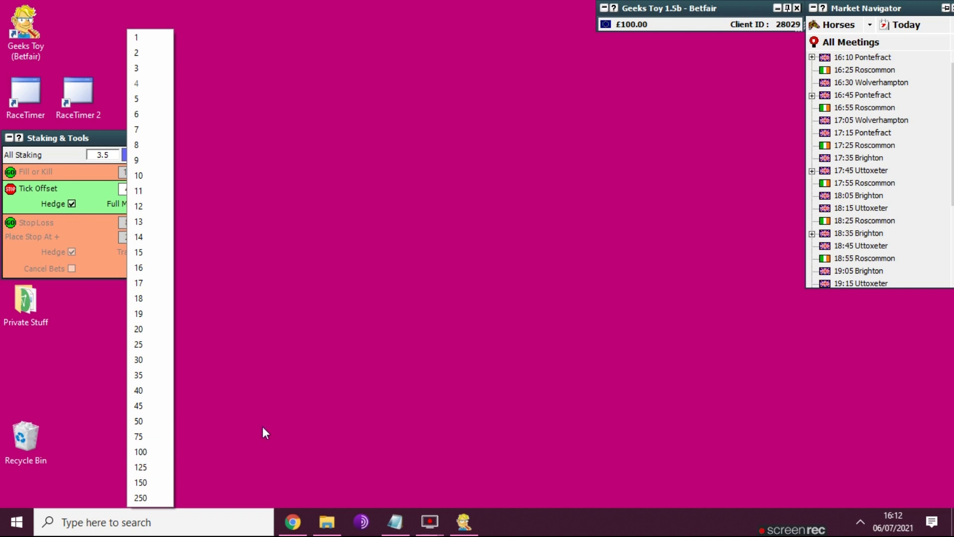
pyautogui.click(478, 269)
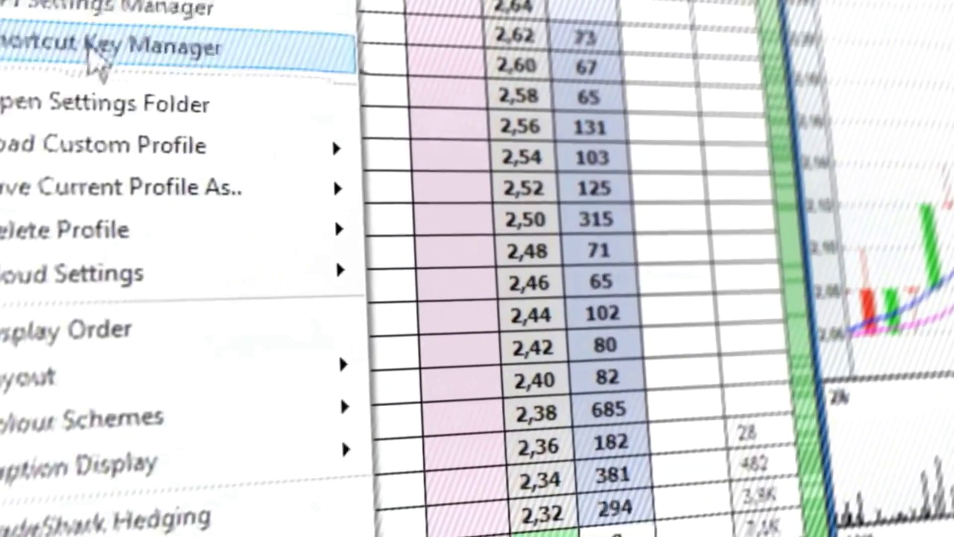
# Step: Load the 2 Ladders + Charts profile from the Load Custom Profile menu
pyautogui.moveTo(191, 159)
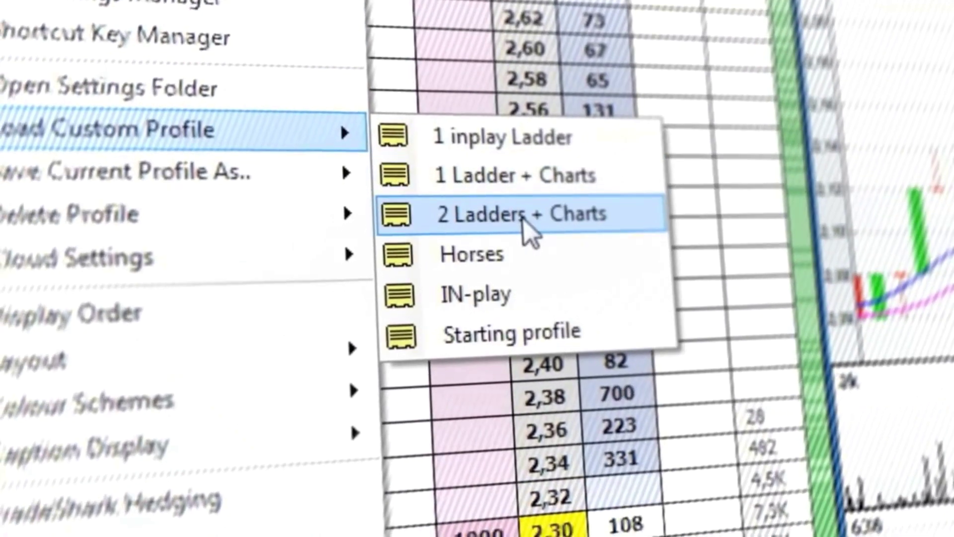
pyautogui.click(517, 225)
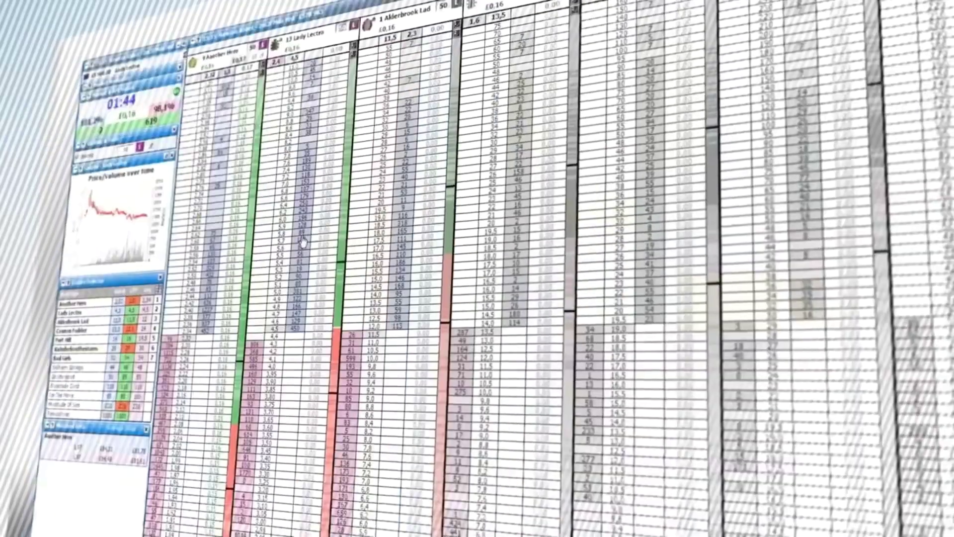